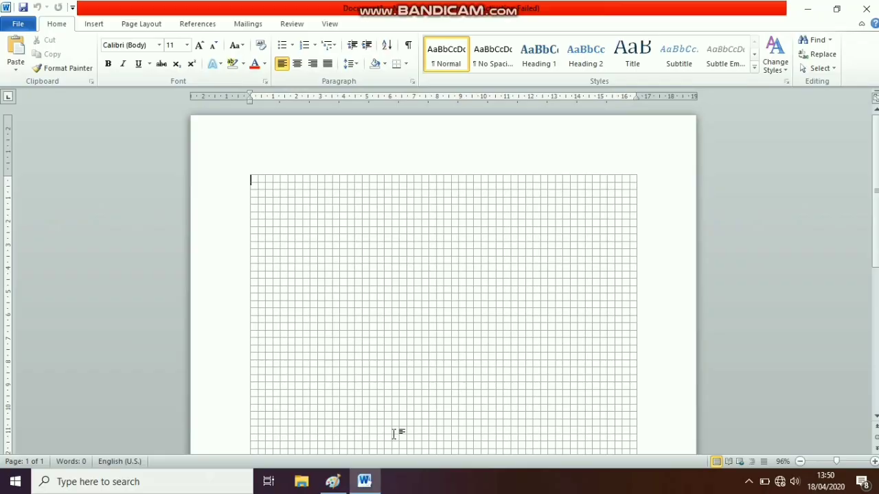
Type 'Bitter Sweet' at the top-left of the gridlined Word page.
left_click(332, 481)
type("Bi")
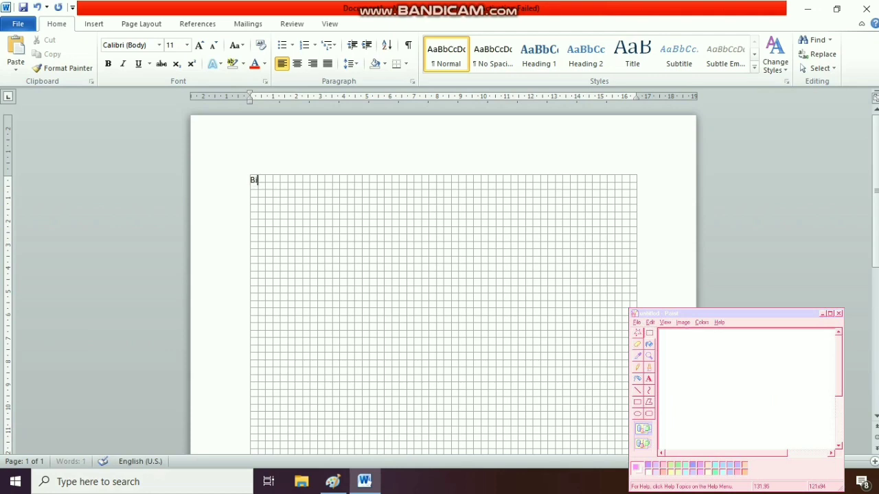
type("tter Sweet")
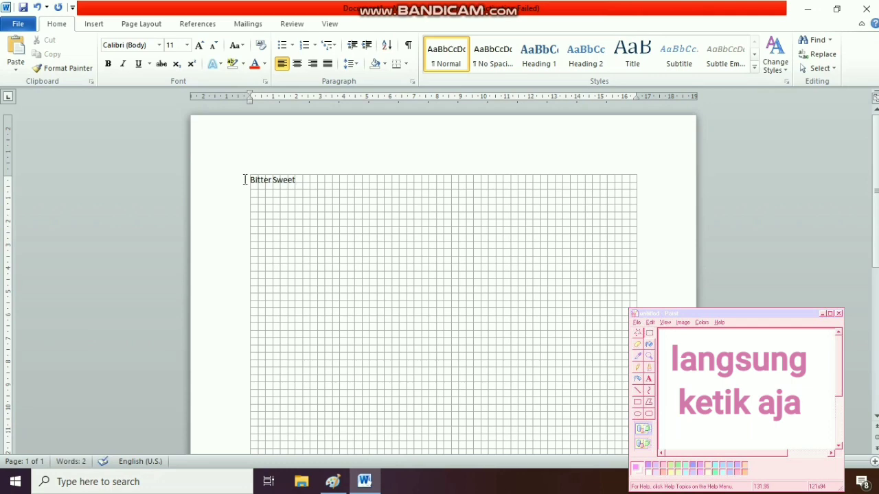
Format 'Bitter Sweet' in Sunrise International Demo, size 72, centred on the page.
left_click_drag(253, 180, 301, 188)
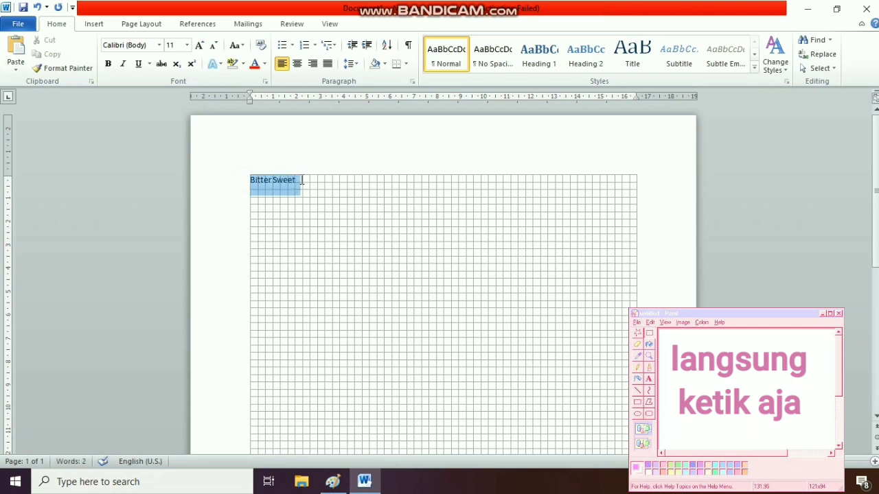
left_click(158, 46)
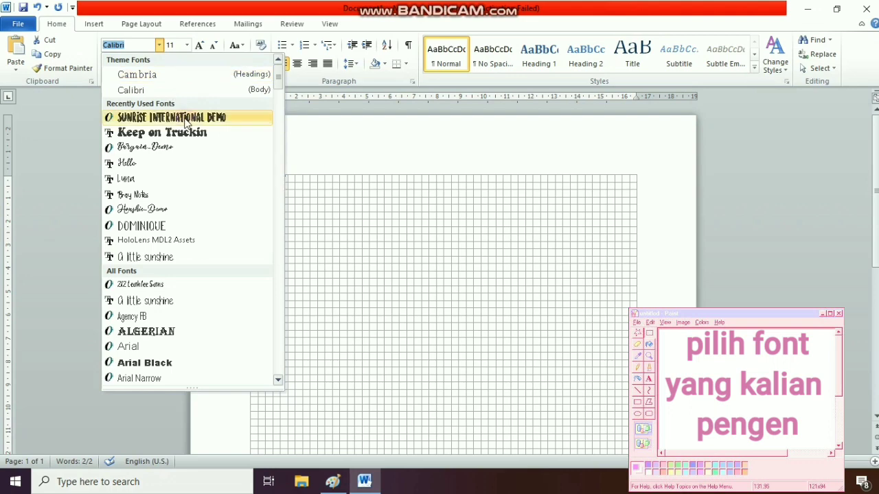
left_click(184, 118)
left_click(185, 45)
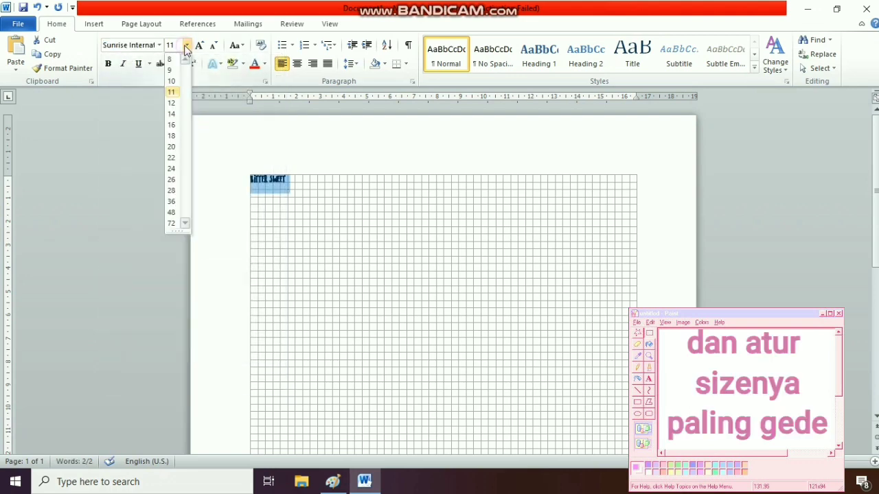
left_click(172, 225)
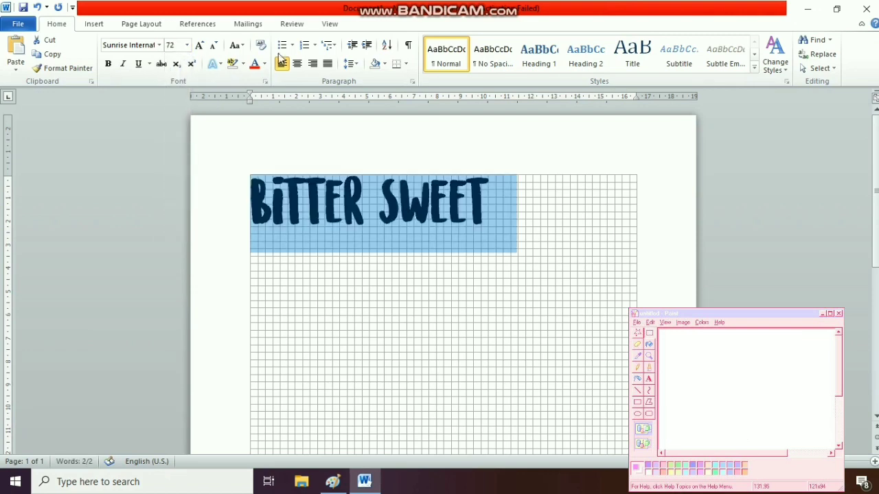
left_click(297, 63)
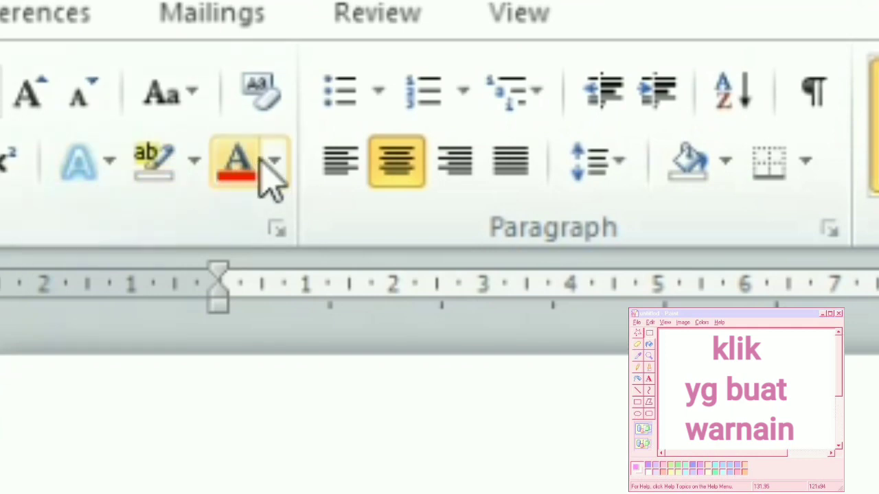
Switch the heading's text fill to a light blue gradient fill in Format Text Effects.
left_click(267, 66)
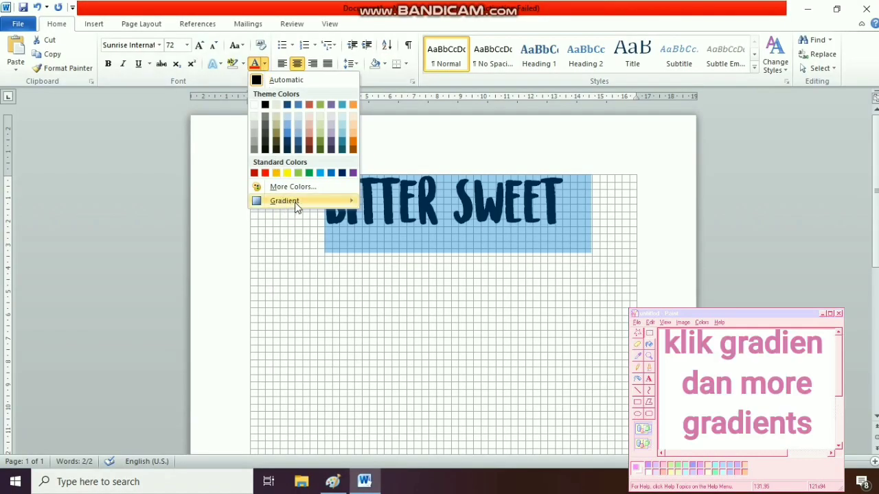
left_click(296, 205)
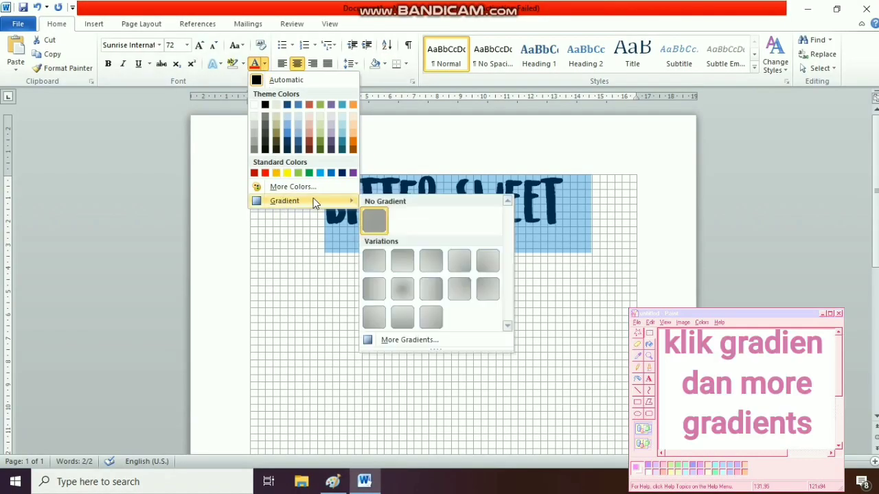
left_click(439, 340)
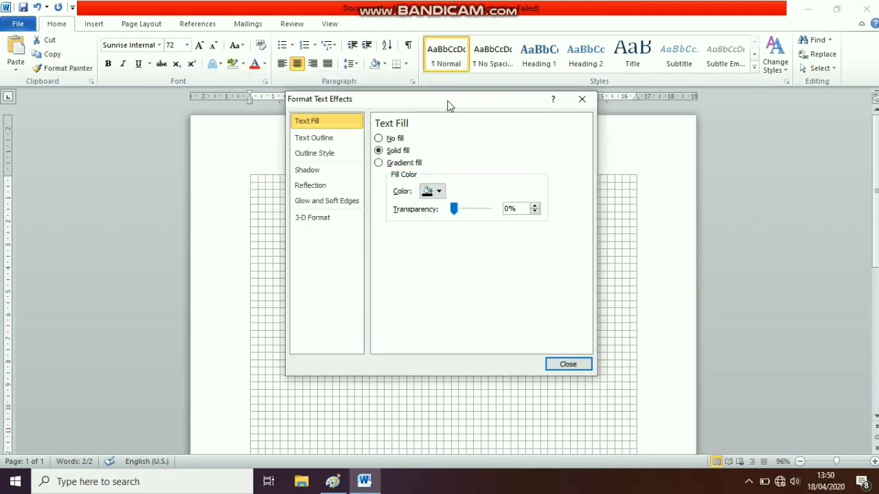
left_click_drag(447, 102, 748, 89)
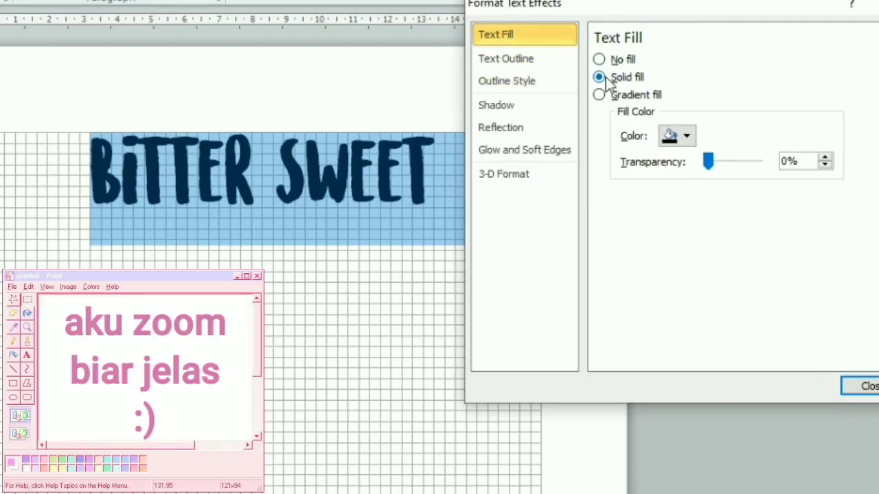
left_click(601, 95)
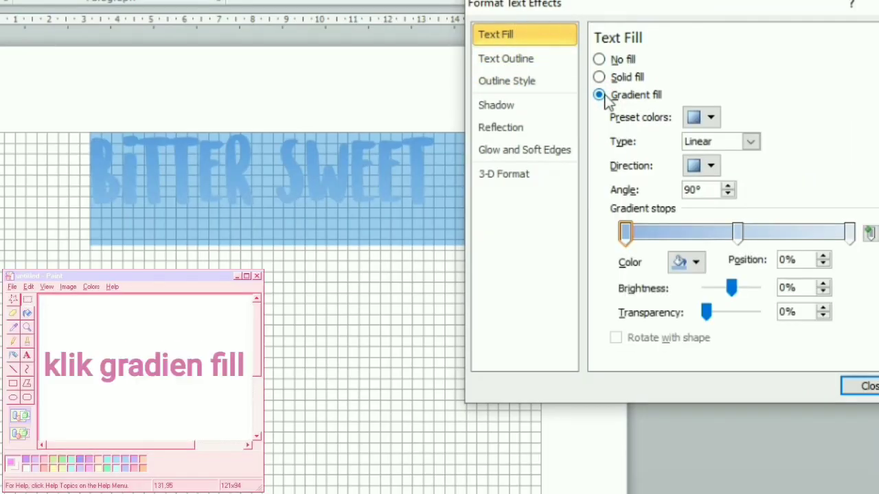
Add a fourth gradient stop and place the middle stops at 46% and 52%.
left_click_drag(736, 234, 731, 233)
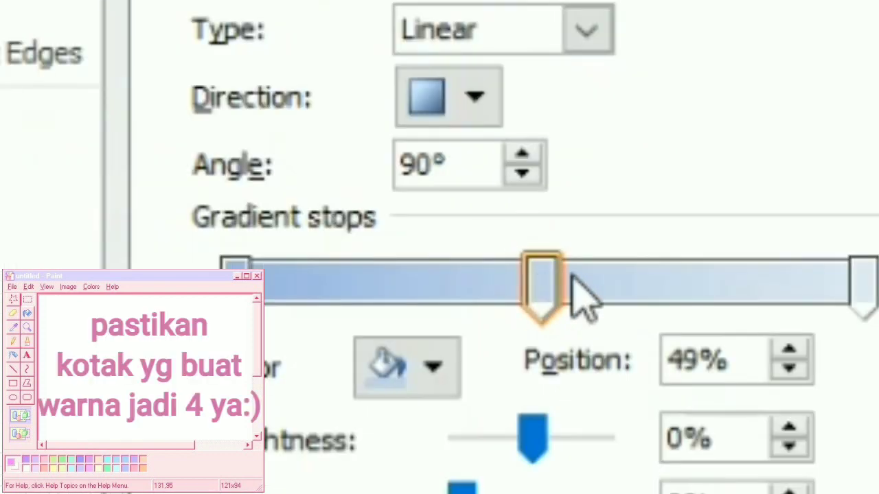
left_click(573, 292)
left_click_drag(549, 291, 532, 294)
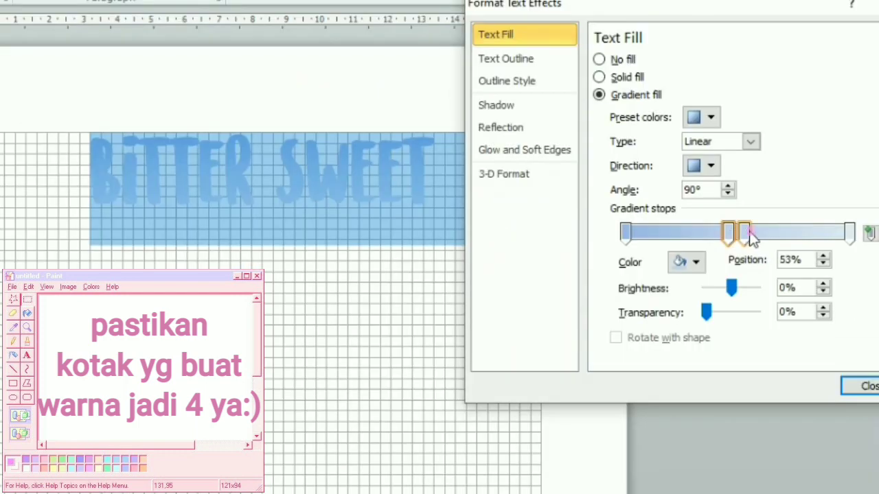
left_click_drag(750, 234, 747, 234)
Colour the 0% stop very pale aqua and the 46% stop light aqua.
left_click(626, 234)
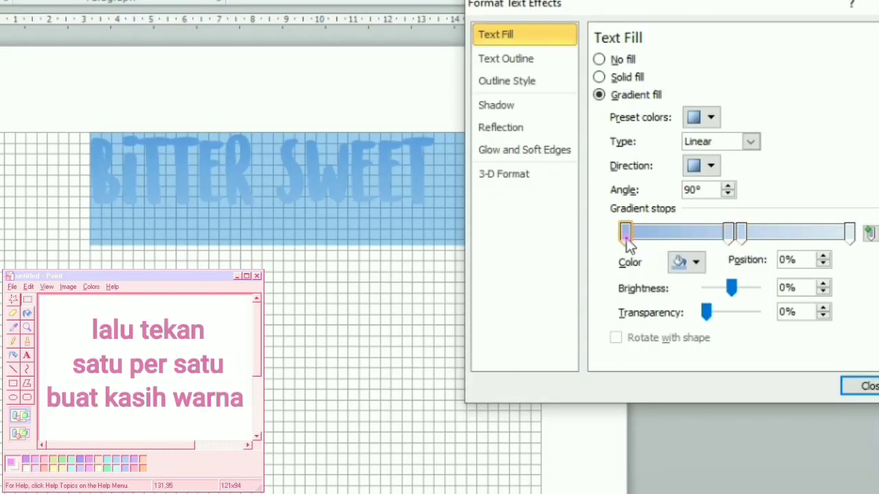
left_click(697, 261)
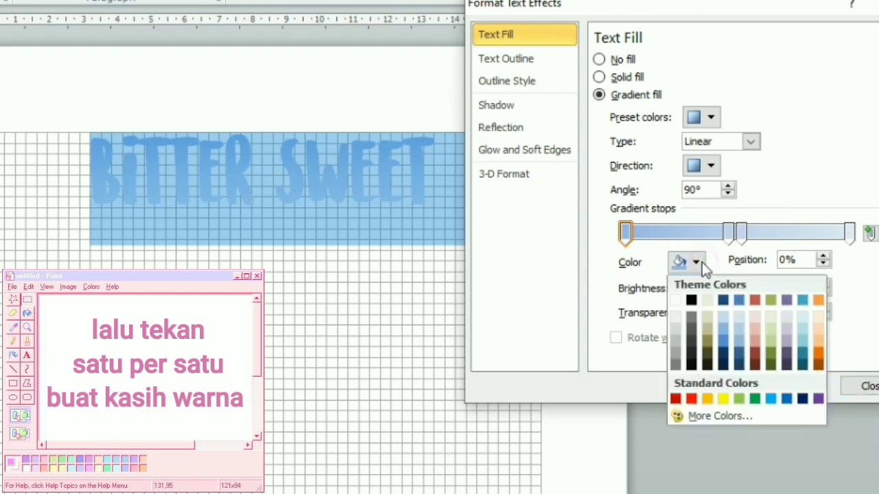
left_click(802, 315)
left_click(728, 233)
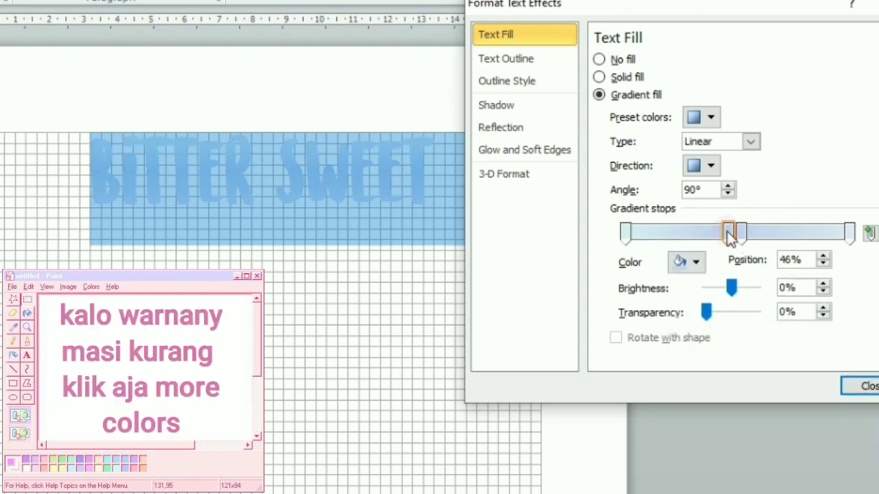
left_click(697, 262)
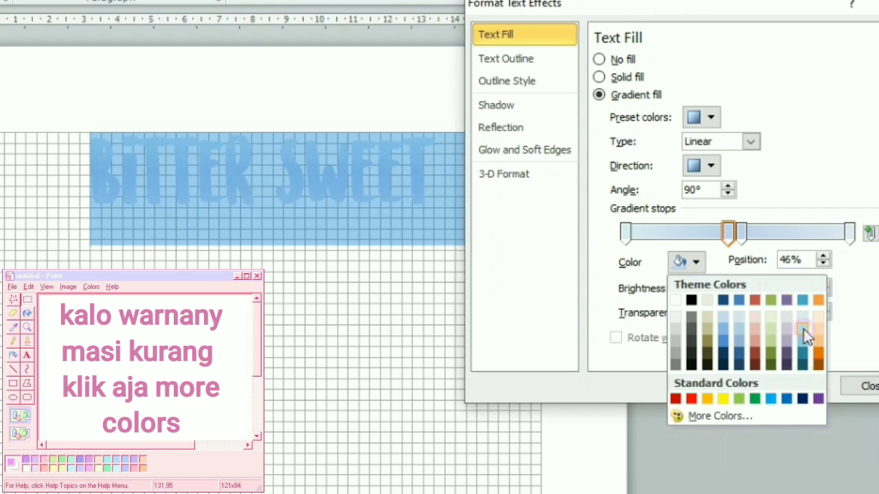
left_click(803, 329)
Colour the 52% stop aqua and the 100% stop bright blue.
left_click(740, 234)
left_click(695, 261)
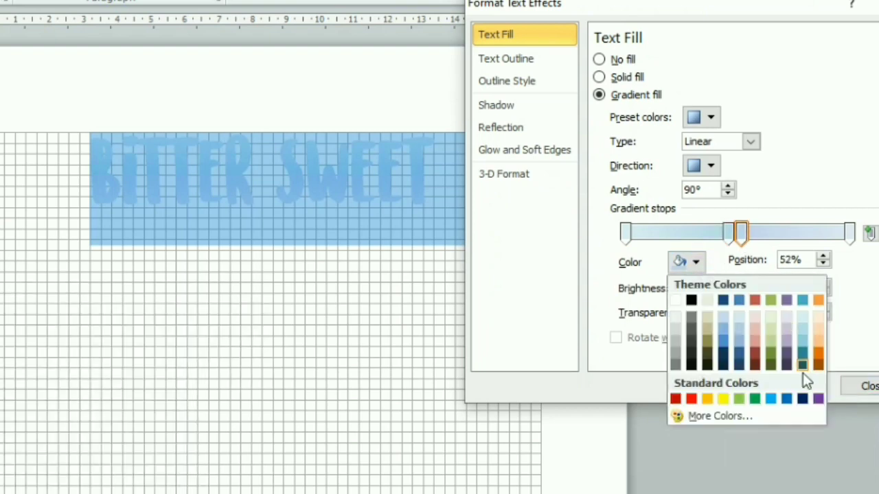
left_click(802, 353)
left_click(849, 234)
left_click(695, 262)
left_click(770, 399)
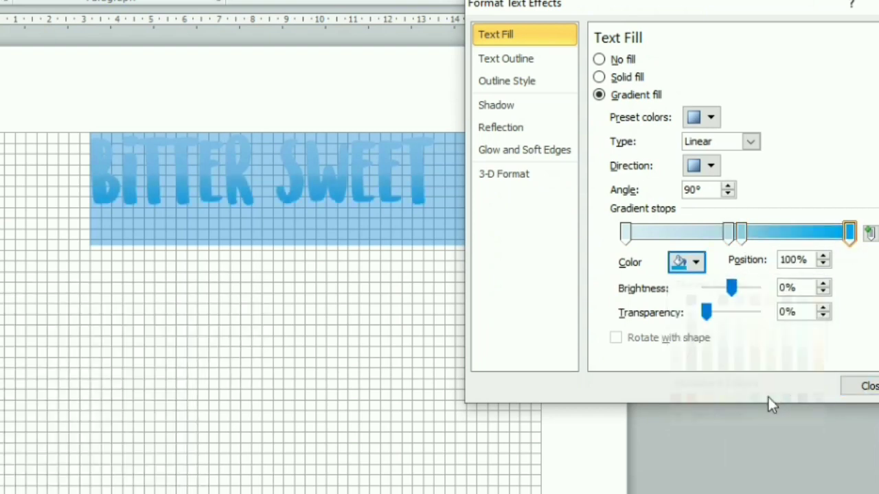
left_click(741, 234)
left_click(695, 261)
Give the 52% gradient stop a custom lighter blue.
left_click(719, 416)
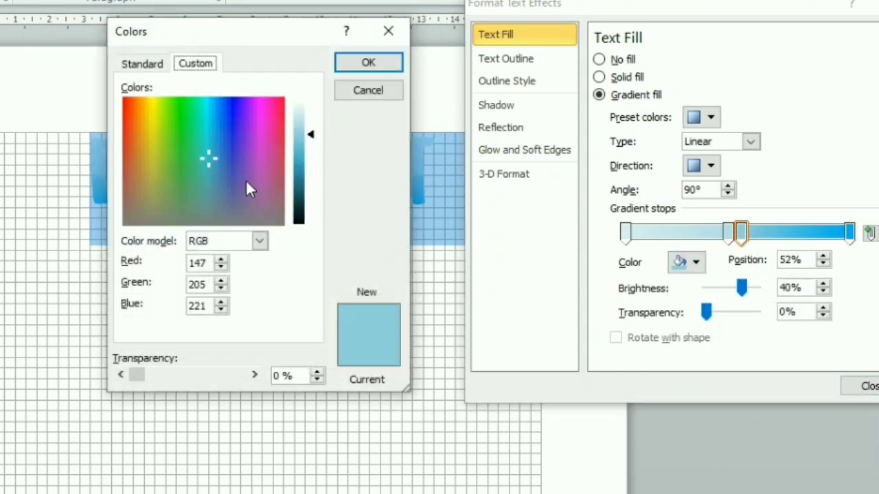
left_click(213, 103)
left_click(368, 61)
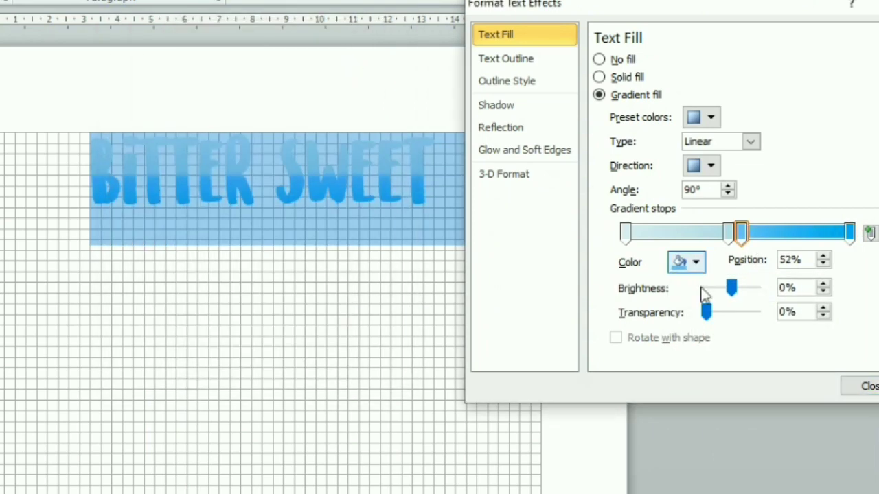
Move a middle stop to 45% and give it custom sky blue RGB 99, 203, 249.
left_click(708, 233)
left_click_drag(708, 234, 725, 233)
left_click(696, 262)
left_click(717, 415)
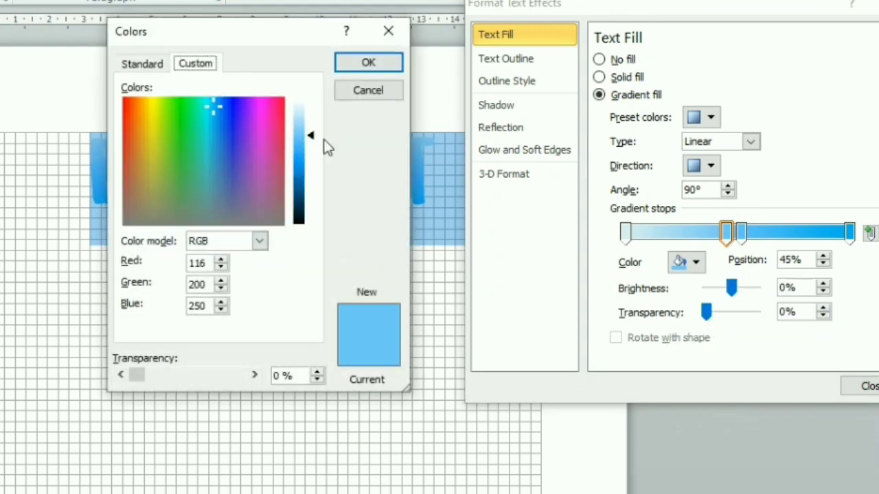
left_click(211, 109)
left_click(211, 105)
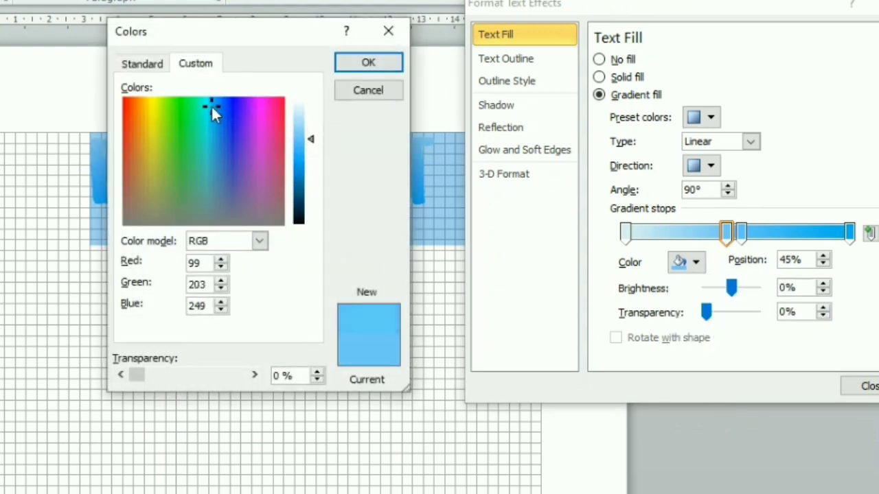
left_click_drag(310, 139, 310, 132)
left_click(370, 67)
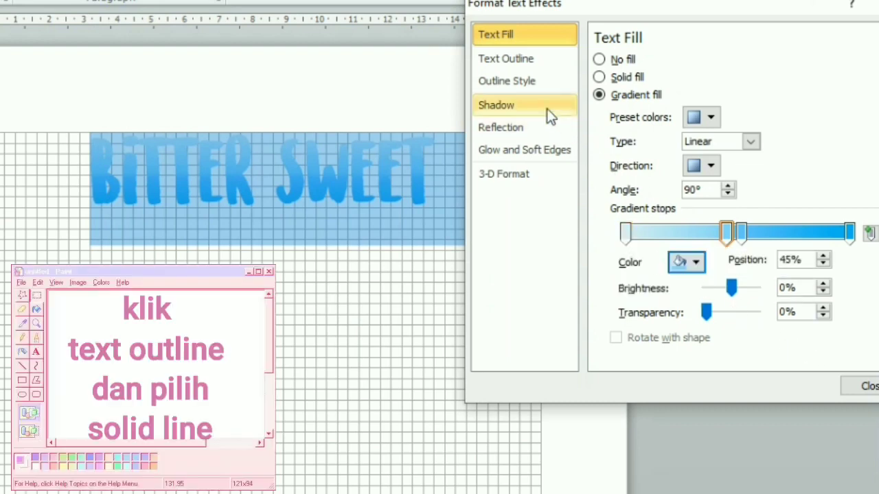
Give the heading a solid black text outline at 0% transparency.
left_click(522, 62)
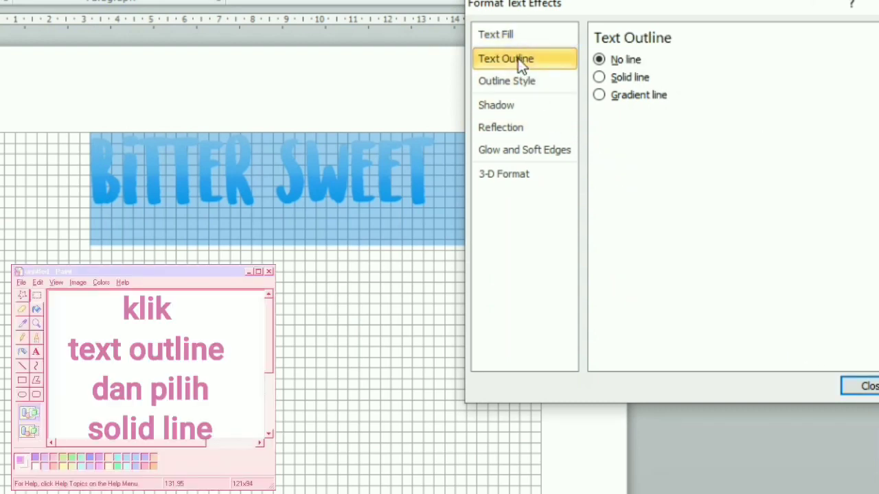
left_click(599, 77)
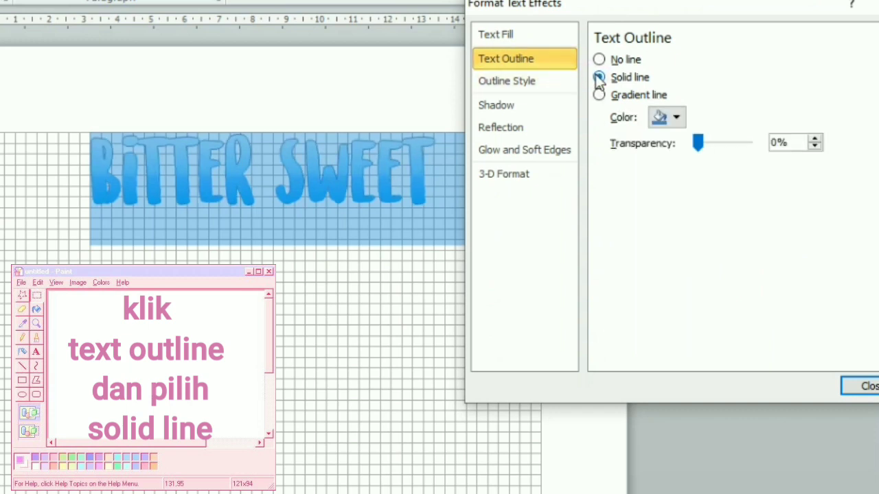
left_click(677, 119)
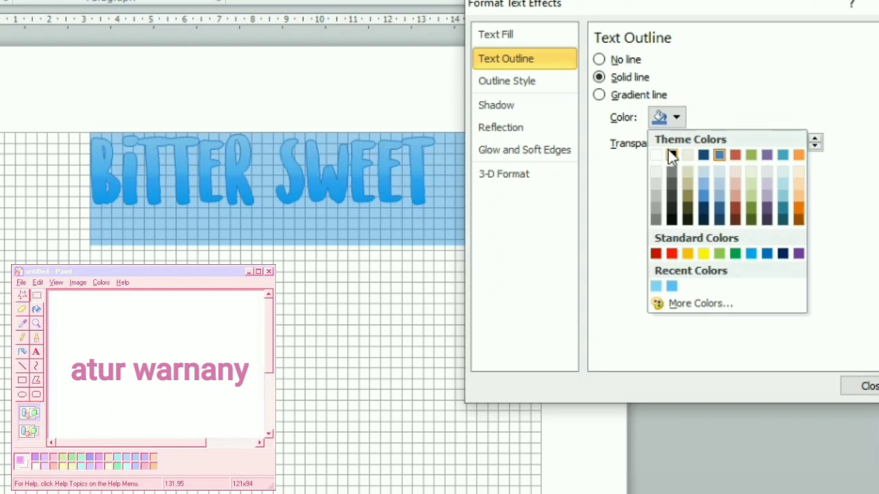
left_click(672, 156)
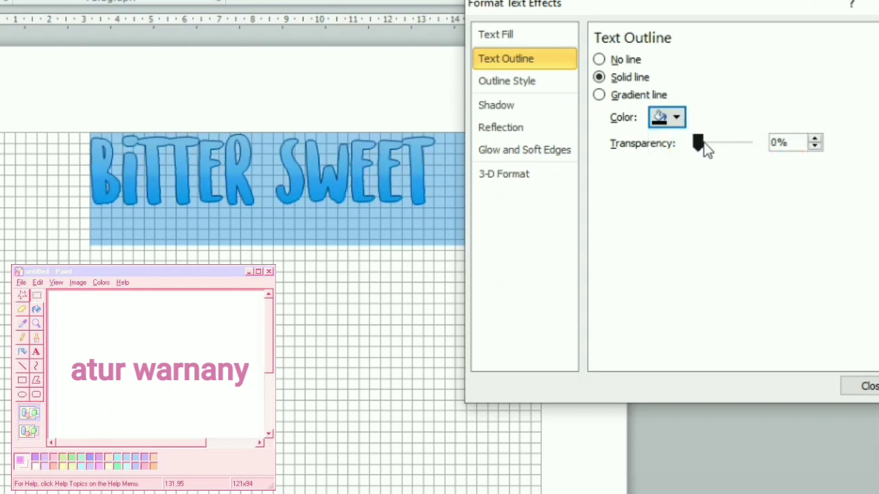
mouse_move(700, 147)
left_mouse_down()
mouse_move(714, 147)
mouse_move(677, 157)
left_mouse_up()
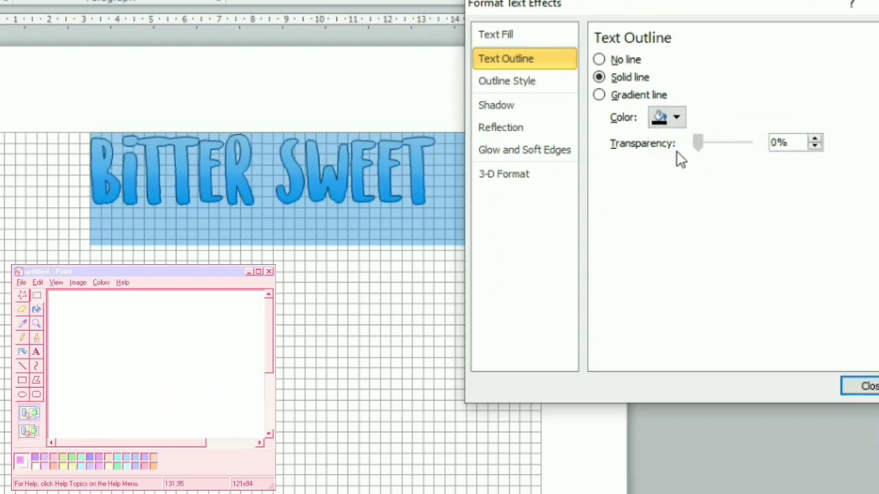
left_click(600, 95)
left_click(626, 76)
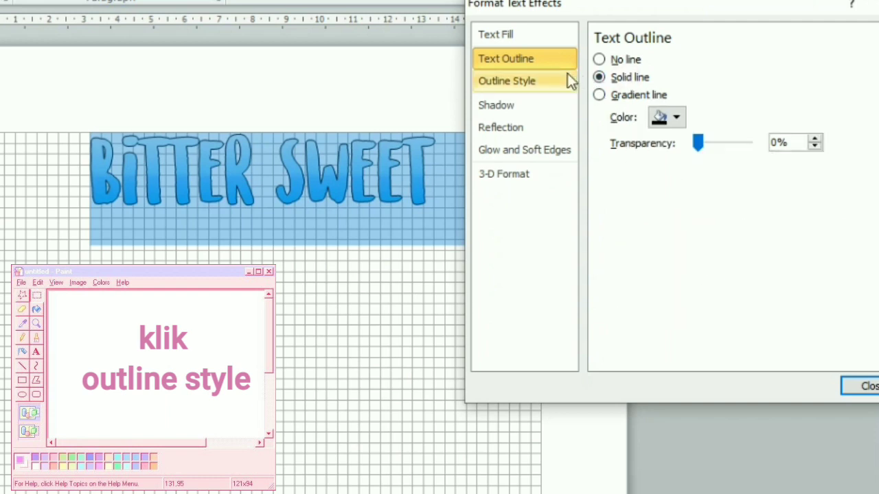
Widen the heading outline to 2.75 pt and close the text effects settings.
left_click(556, 84)
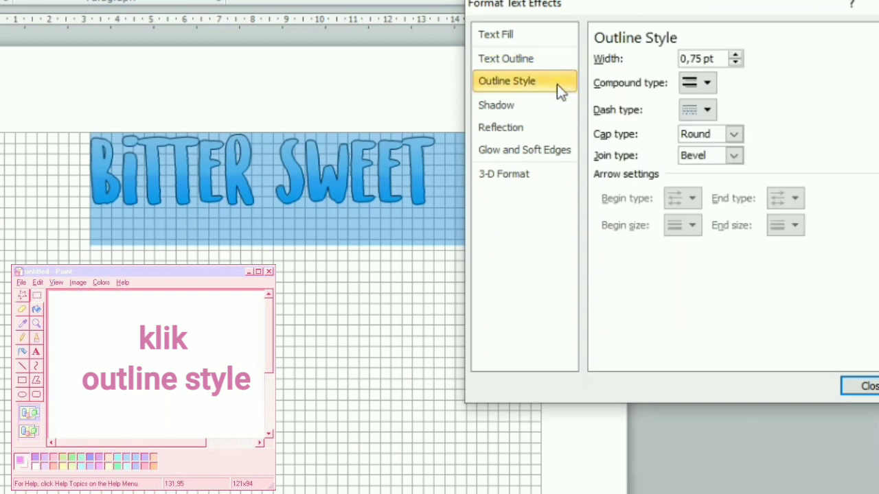
left_click(708, 83)
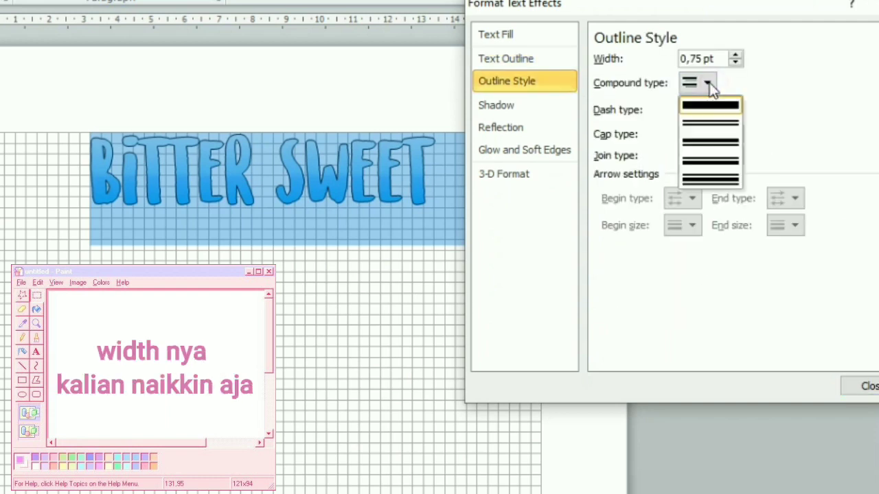
left_click(796, 86)
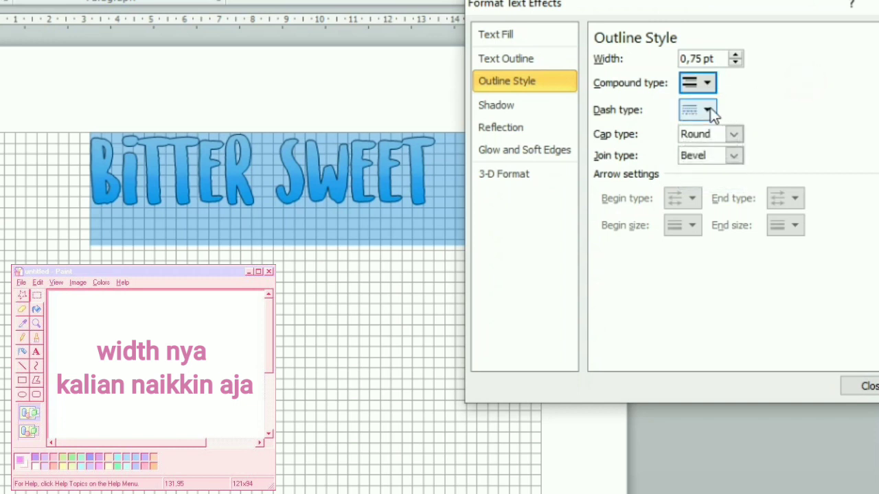
left_click(734, 56)
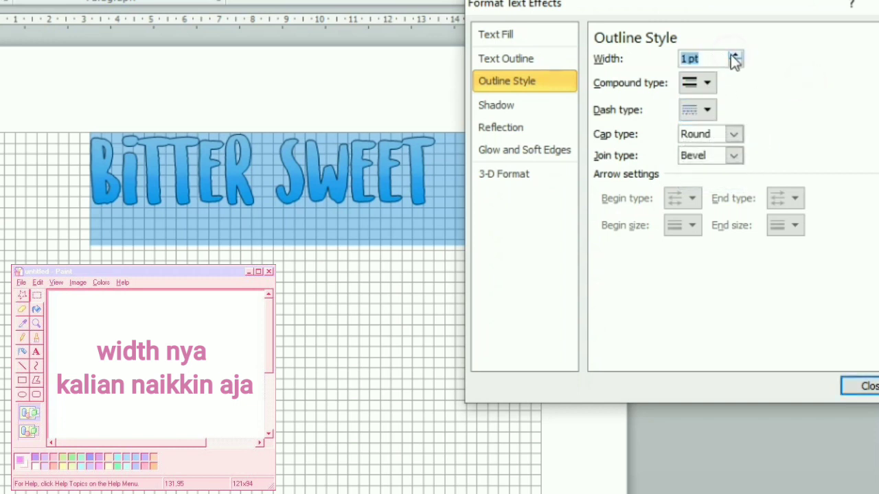
left_click(734, 56)
left_click(734, 56)
left_click(734, 56)
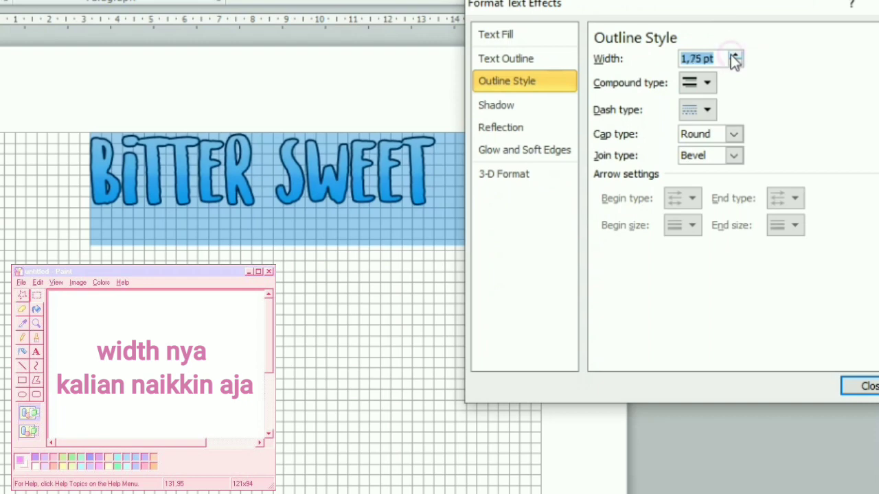
left_click(734, 56)
left_click(735, 56)
left_click(735, 57)
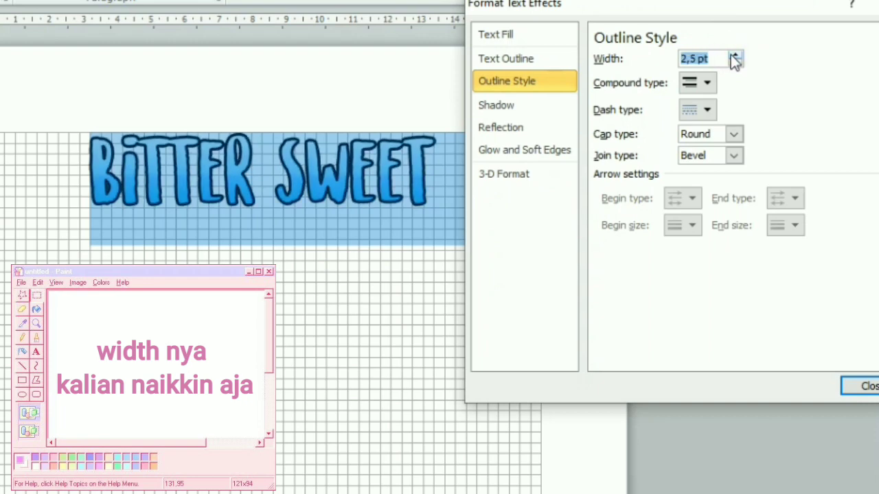
left_click(734, 56)
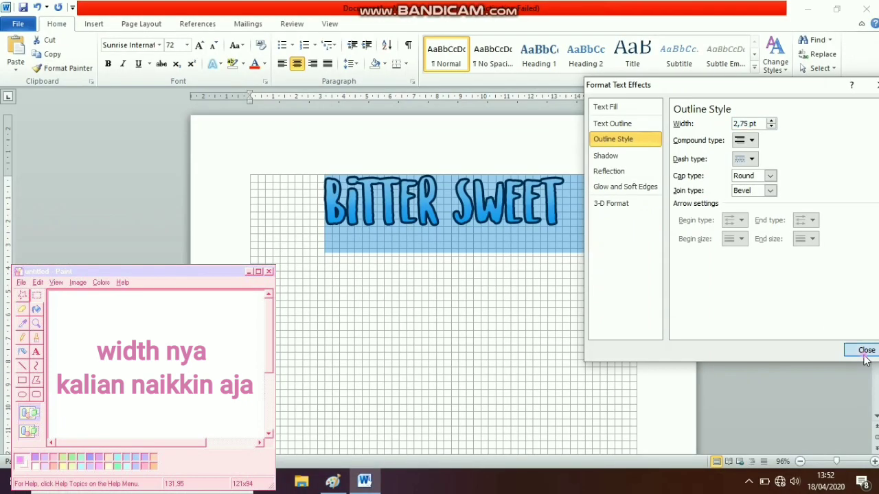
left_click(865, 350)
left_click(647, 191)
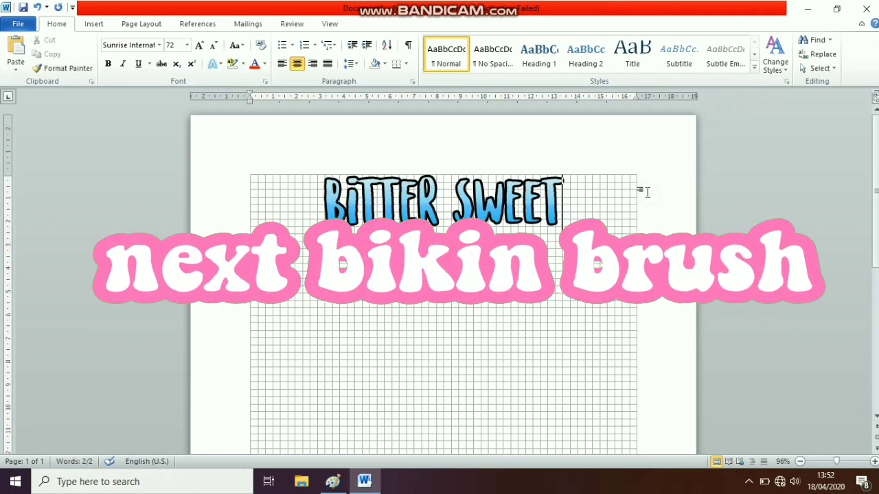
In Paint, choose the oil brush and shrink the canvas to 471 × 113 px, clearing test marks.
left_click(333, 482)
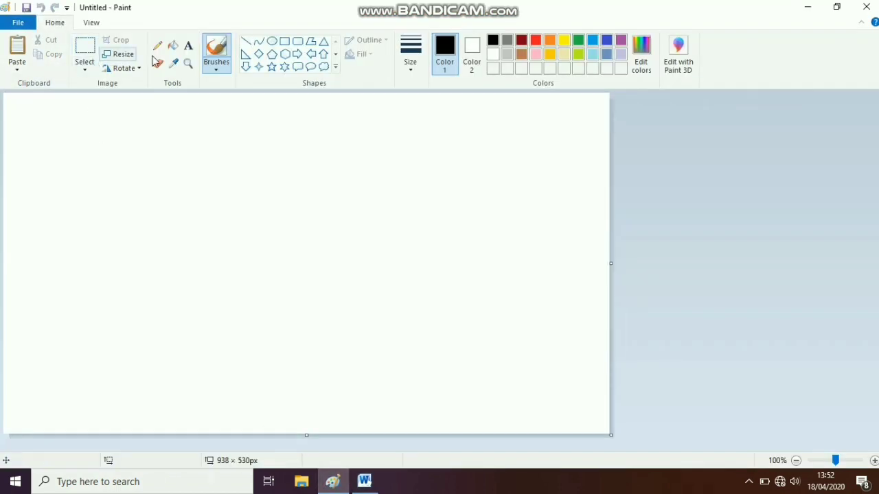
left_click(221, 68)
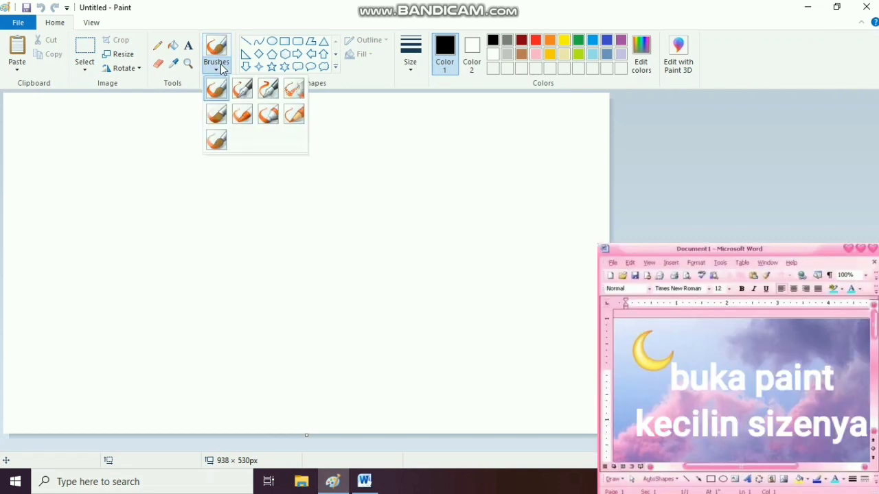
left_click(268, 115)
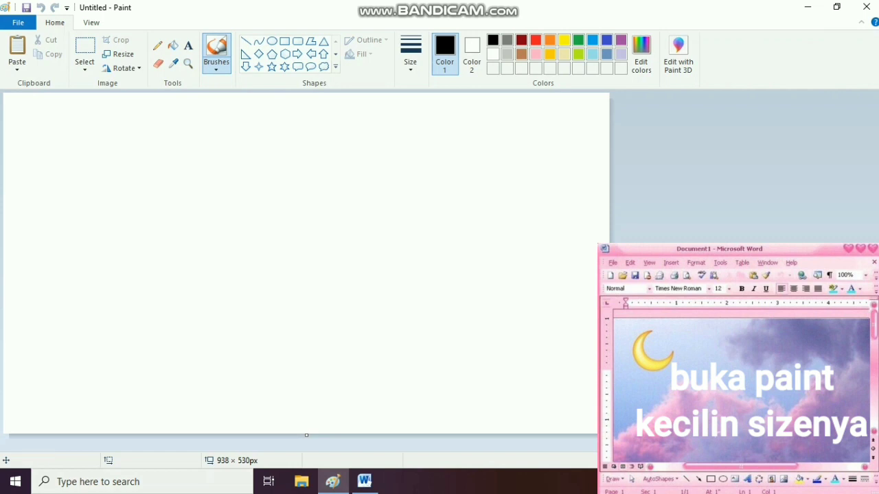
mouse_move(608, 434)
left_mouse_down()
mouse_move(276, 127)
mouse_move(306, 163)
left_mouse_up()
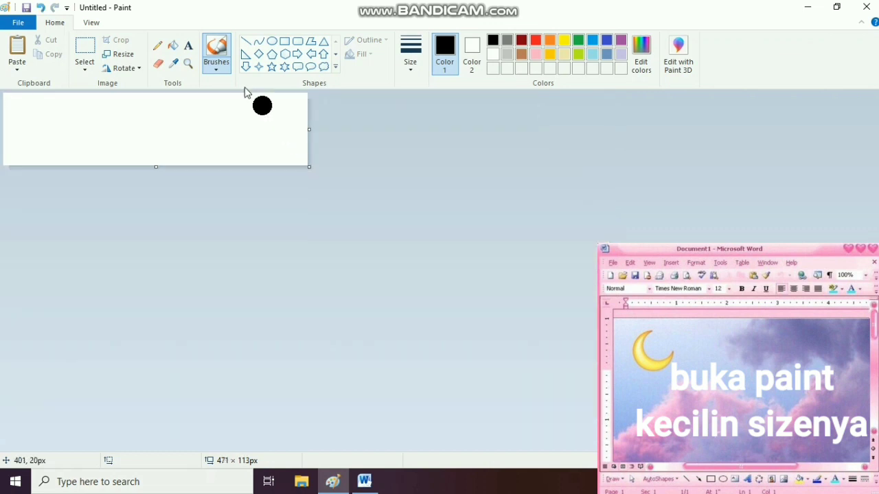
left_click(216, 69)
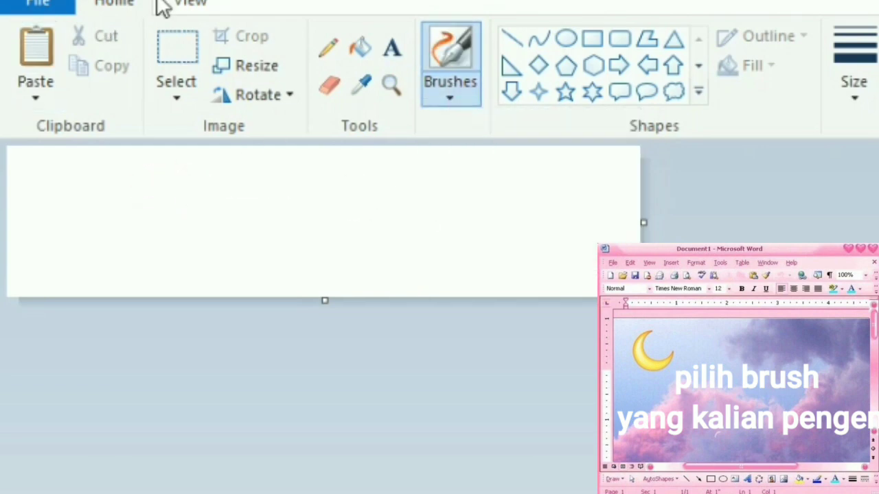
left_click(40, 8)
left_click(40, 8)
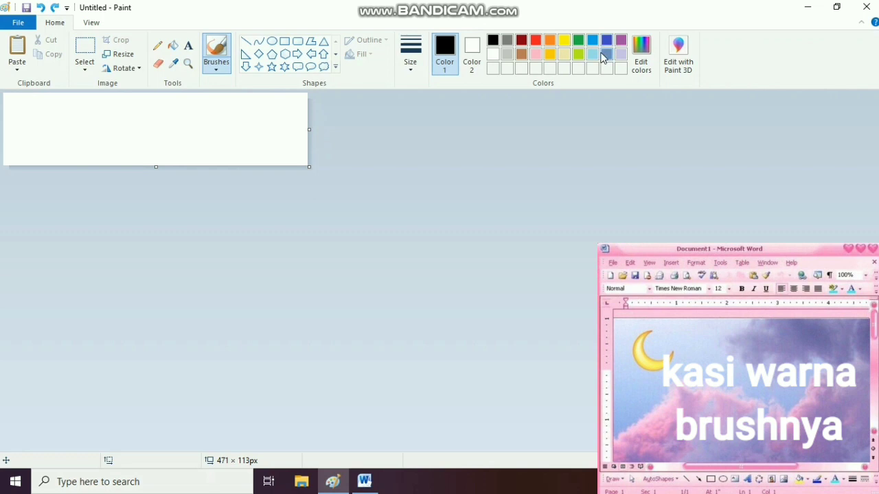
Check the Word heading, then set blue as Paint's painting colour.
left_click(364, 482)
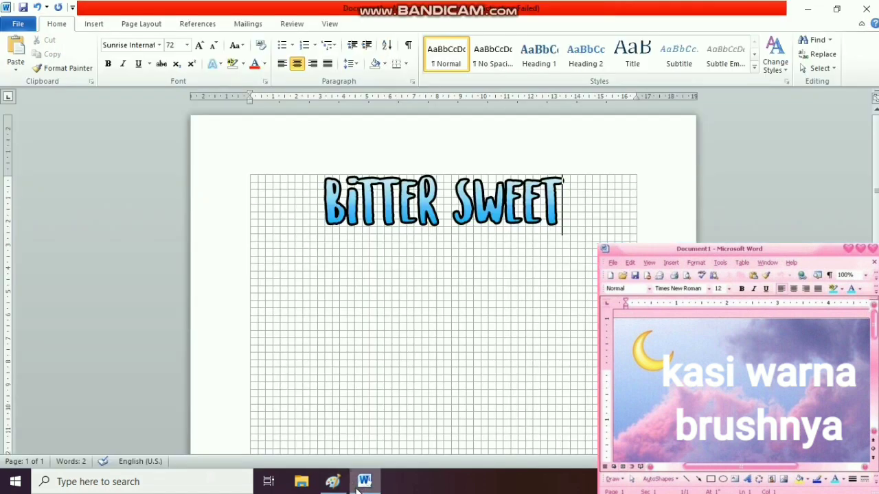
left_click(332, 482)
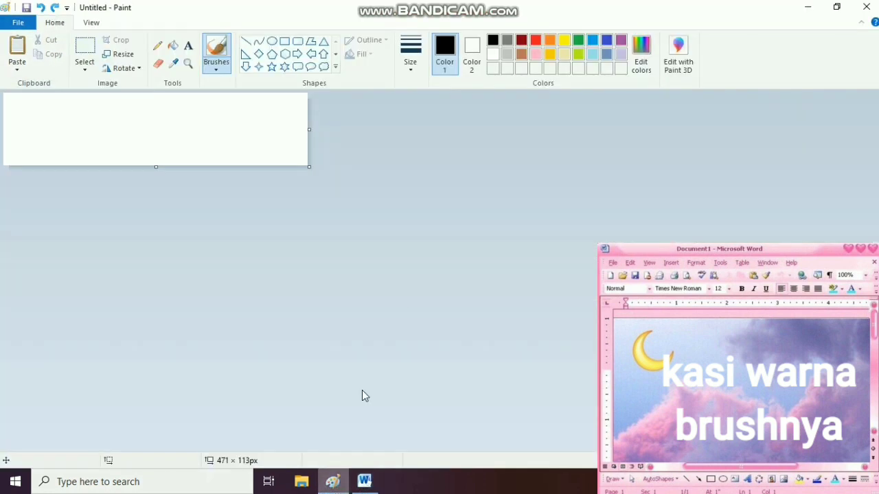
left_click(593, 40)
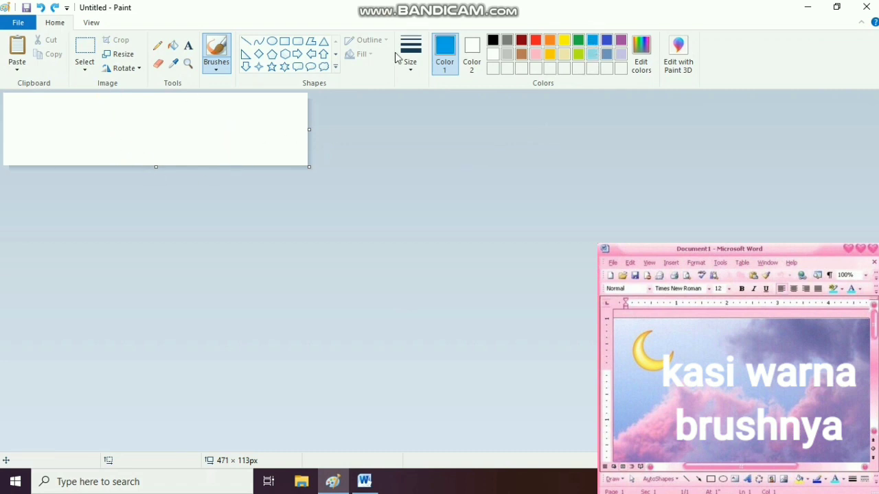
With the thickest brush size, paint one horizontal blue stroke across the canvas's left part, redrawing until right.
left_click(417, 63)
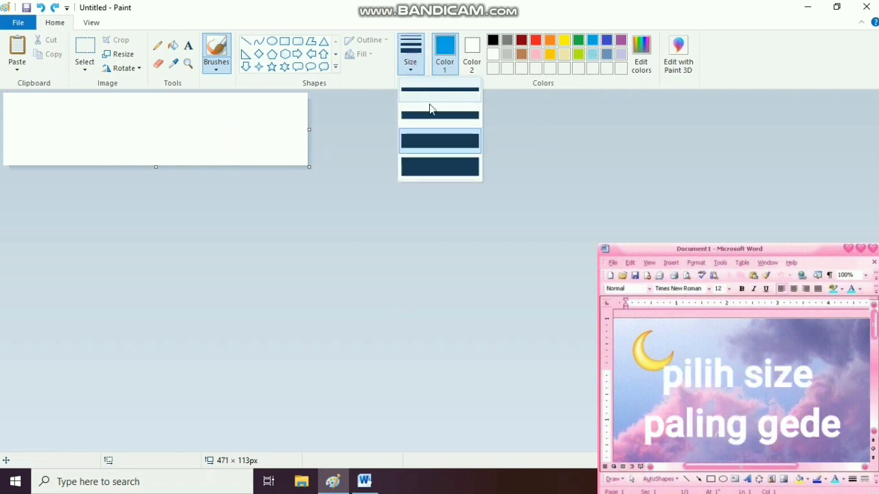
left_click(443, 175)
left_click_drag(43, 127, 232, 128)
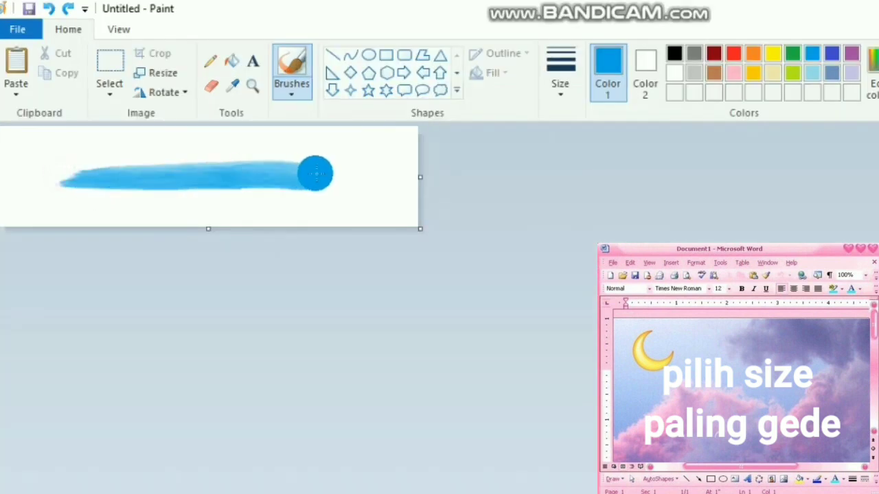
left_click_drag(315, 173, 318, 174)
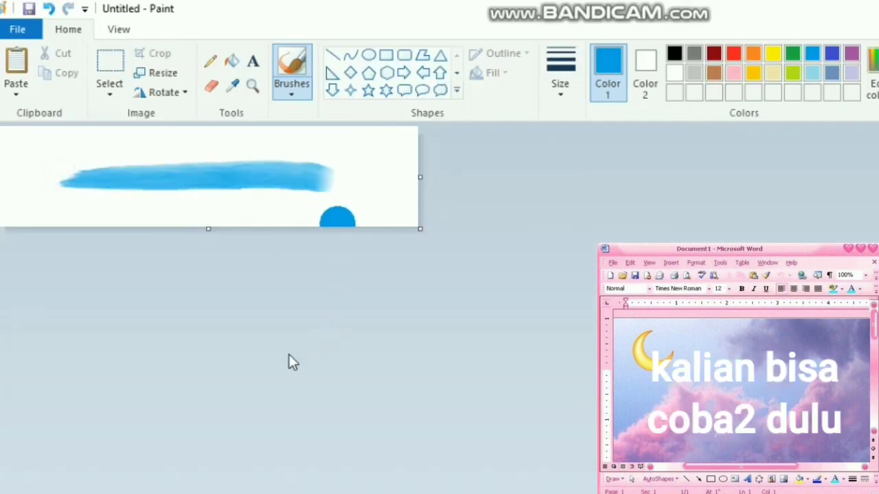
left_click(49, 8)
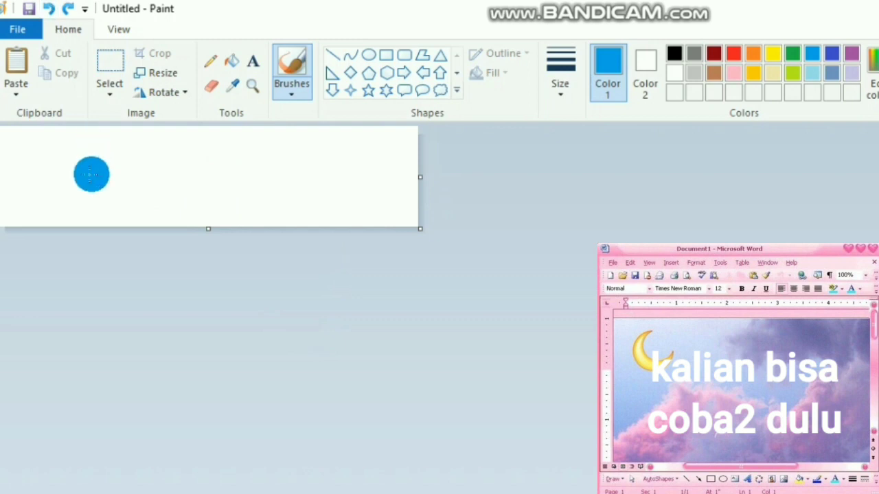
left_click_drag(81, 179, 350, 186)
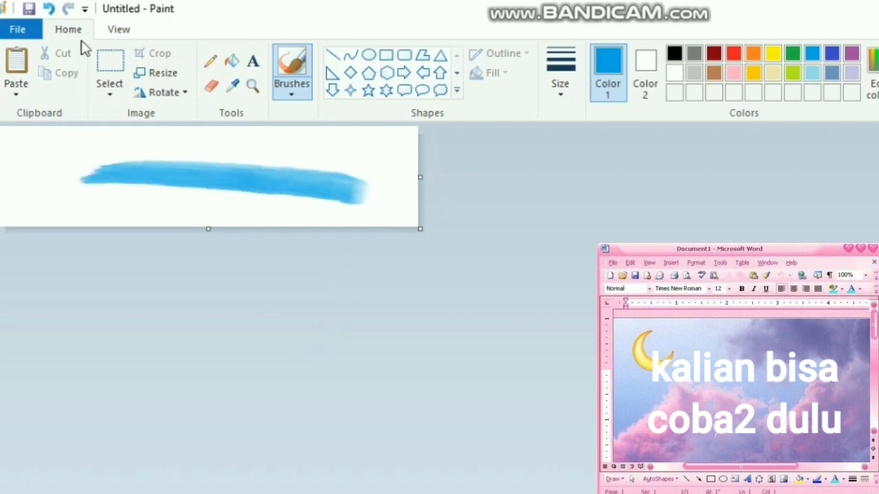
left_click(50, 9)
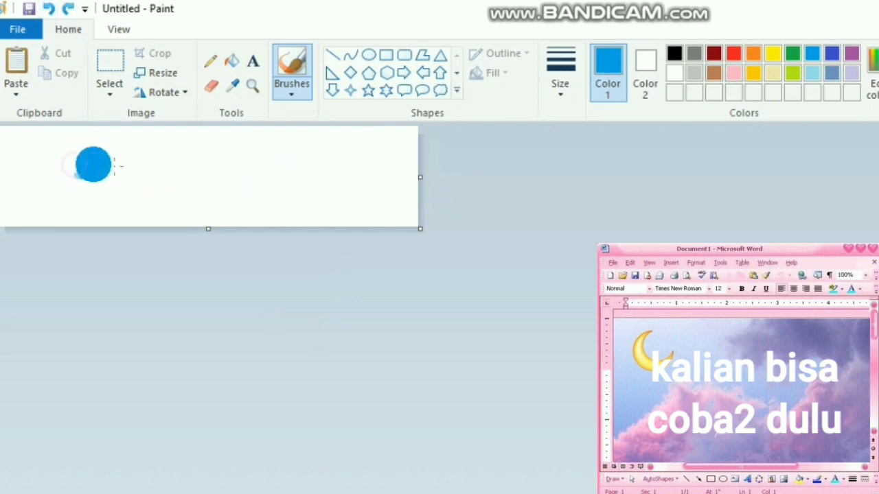
left_click_drag(74, 175, 225, 171)
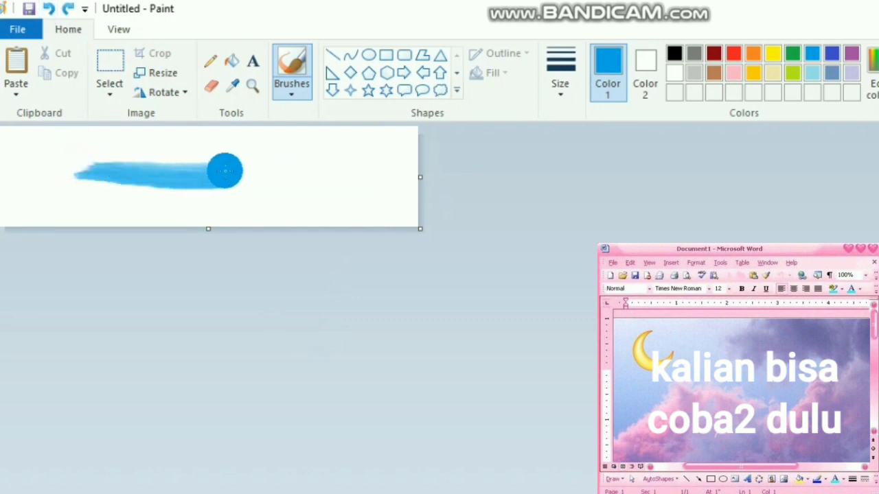
left_click(50, 9)
mouse_move(65, 168)
left_mouse_down()
mouse_move(223, 165)
mouse_move(231, 173)
left_mouse_up()
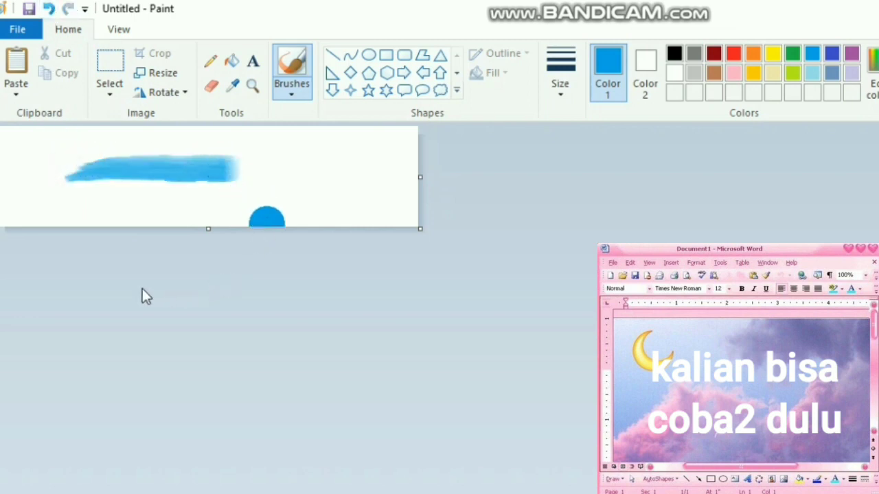
Save the brush-stroke image as UntitleWd.png (PNG) in Downloads\1.
left_click(31, 8)
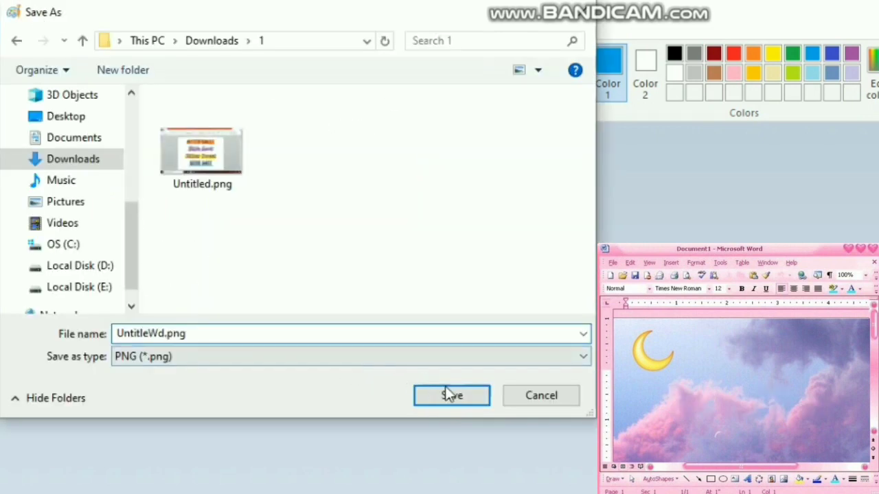
left_click(452, 398)
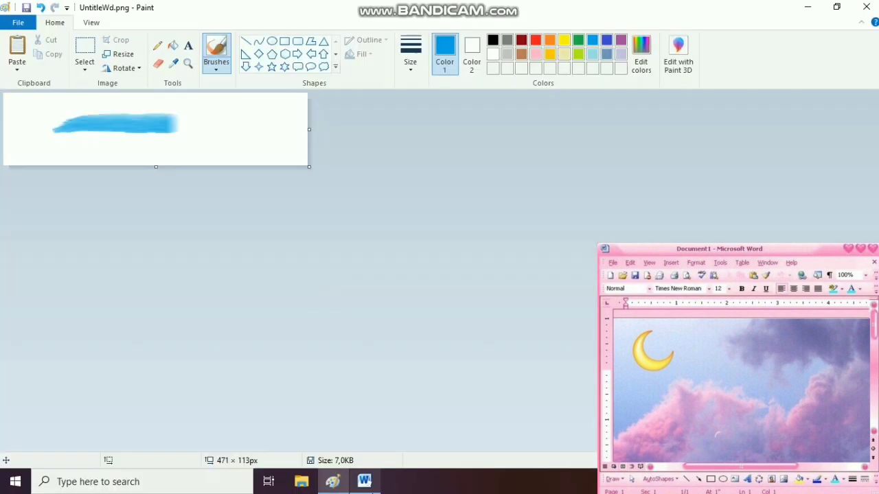
Insert the UntitleWd.png brush-stroke picture into the Word page below the heading.
left_click(364, 481)
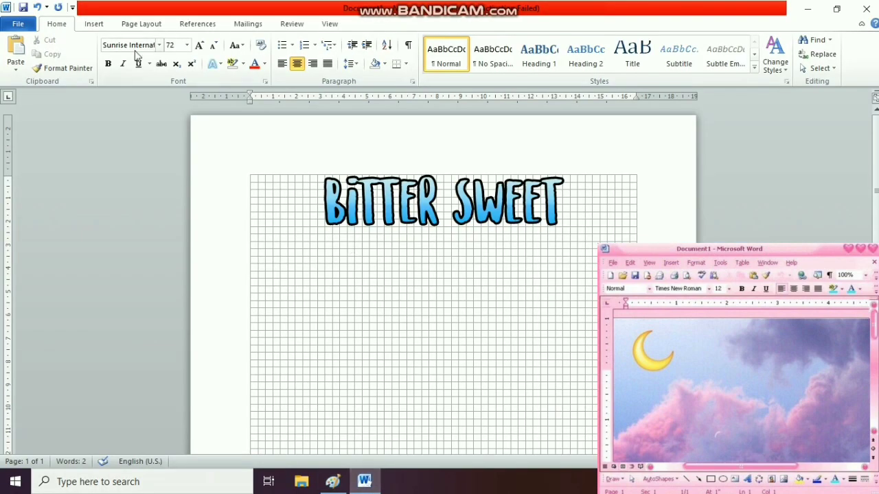
left_click(94, 24)
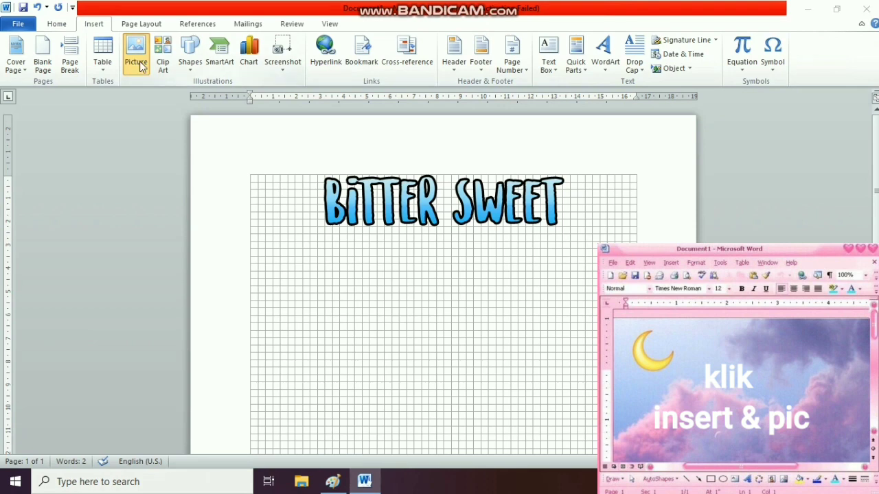
left_click(135, 62)
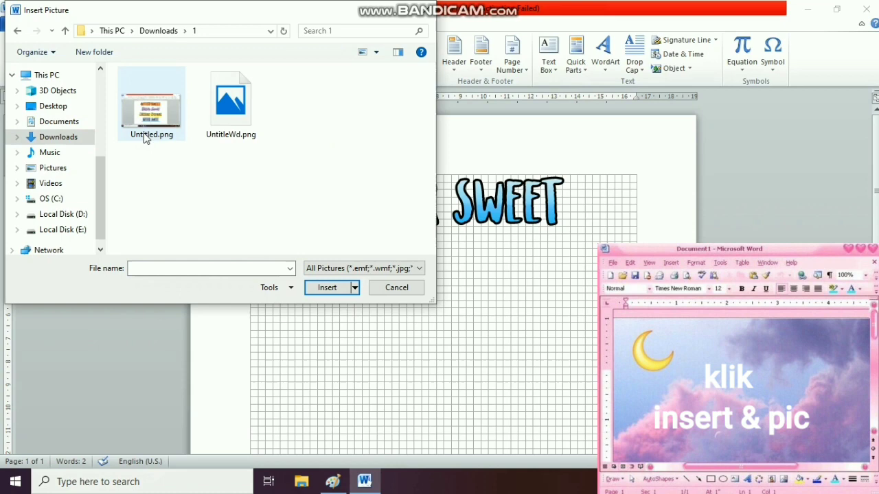
double_click(233, 115)
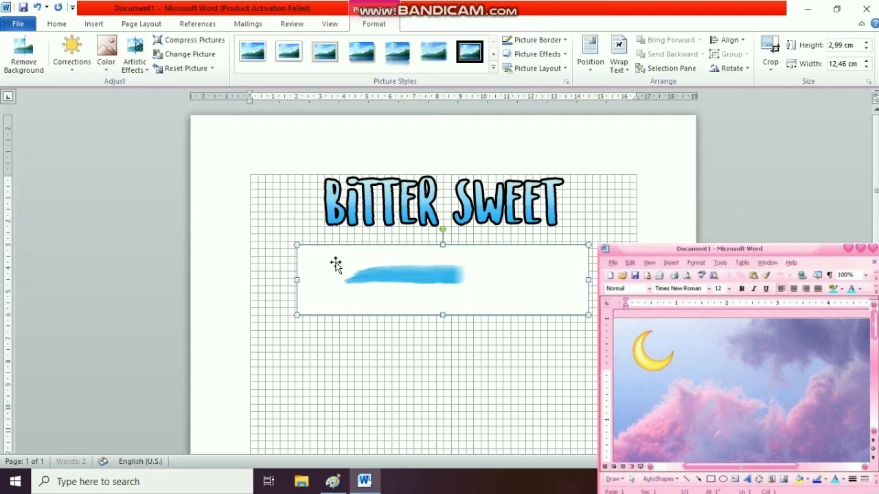
Remove the brush stroke's white background and set its text wrapping to Behind Text.
left_click(24, 55)
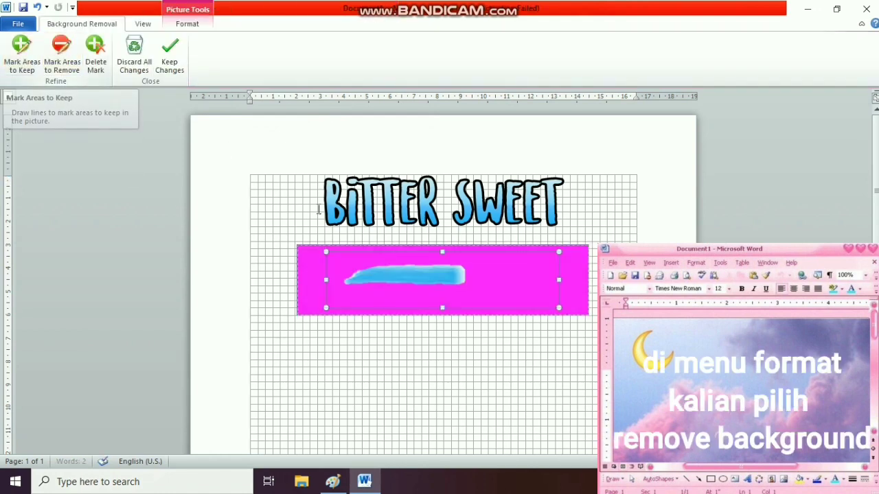
left_click(227, 277)
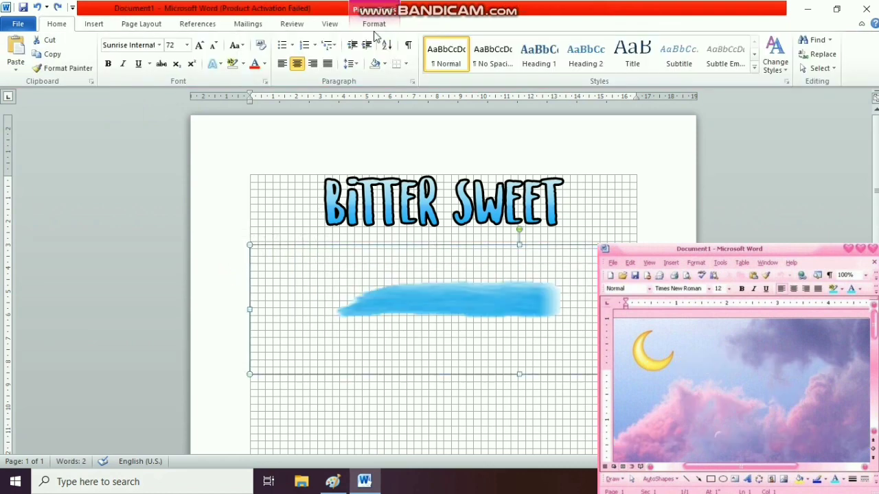
left_click(376, 25)
left_click(620, 63)
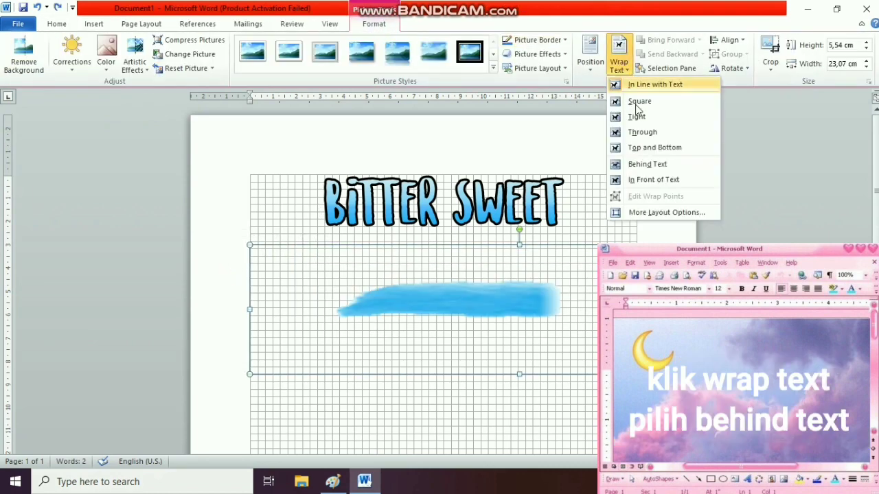
left_click(648, 164)
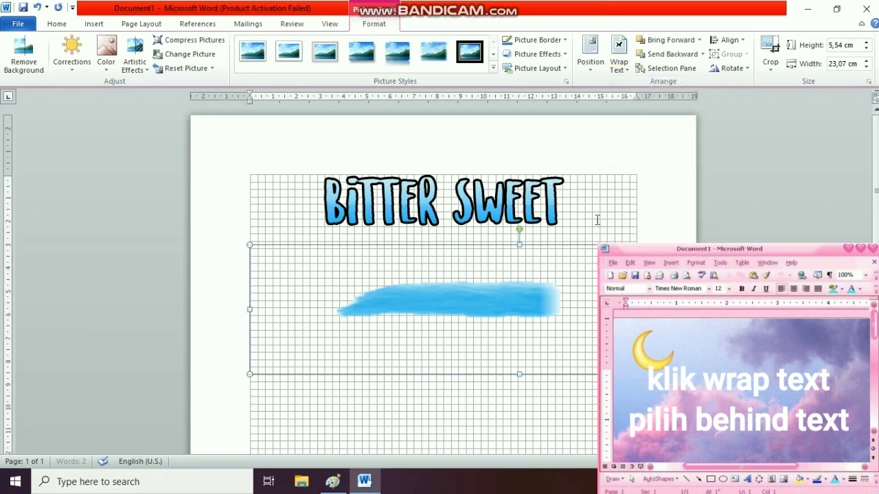
Move the brush stroke behind BITTER SWEET, enlarge it to 7.62 × 31.76 cm, and centre it.
left_click_drag(543, 244, 520, 143)
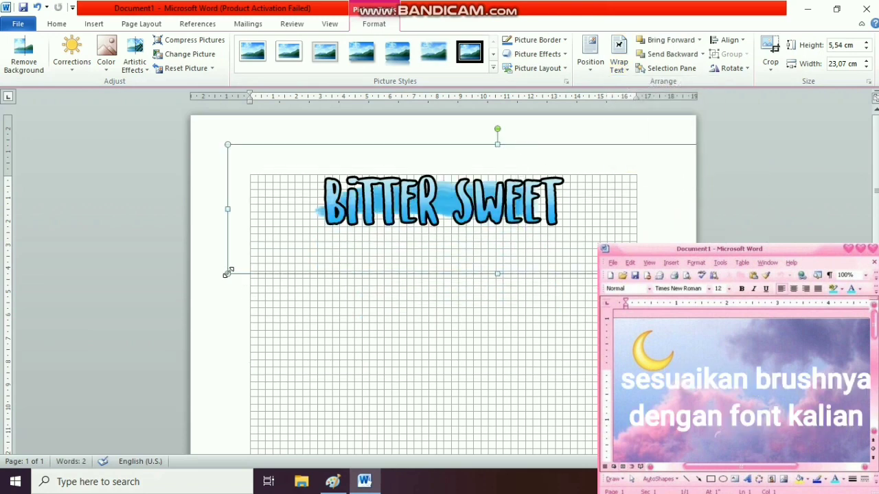
left_click_drag(180, 297, 124, 323)
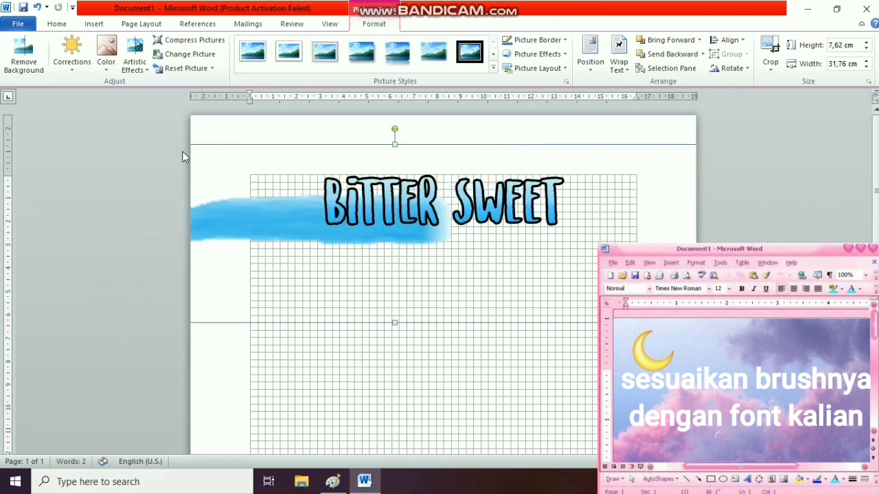
left_click_drag(211, 145, 365, 134)
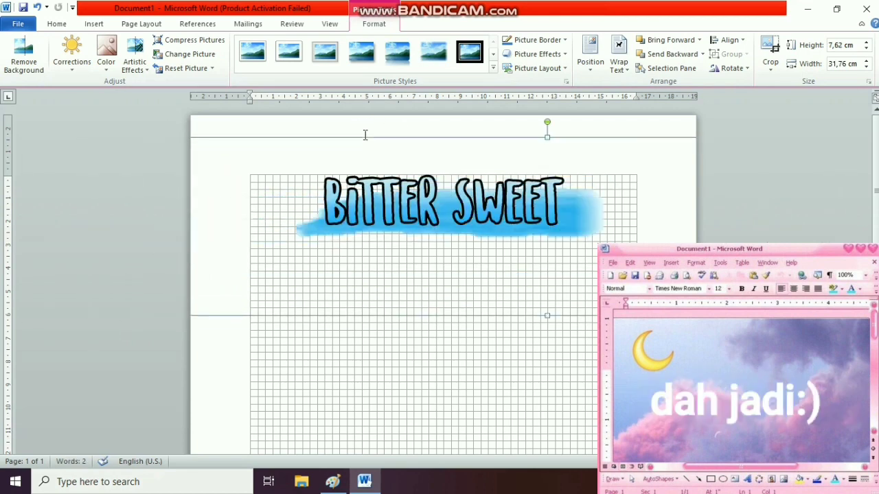
left_click(209, 383)
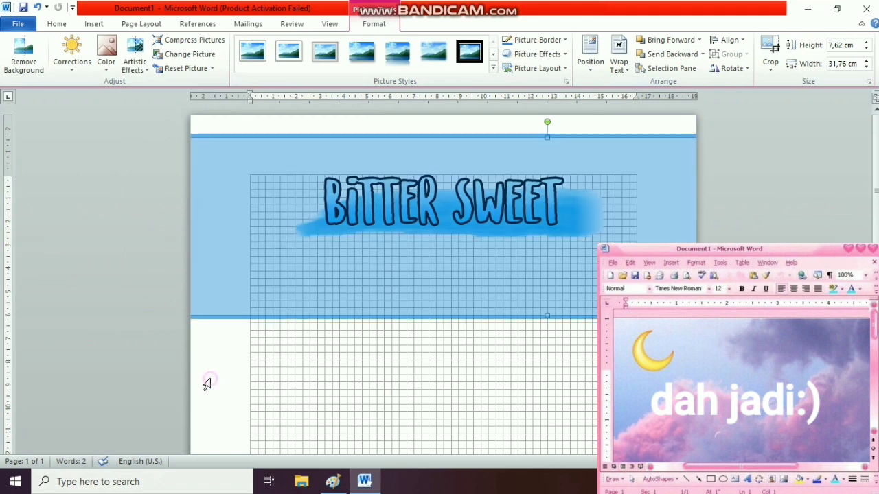
left_click(395, 350)
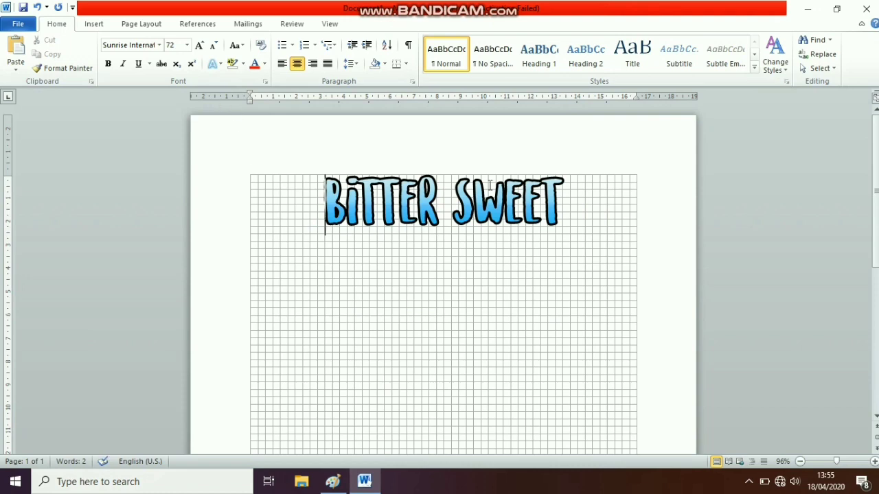
Draw a straight horizontal line, 12.07 cm long, just beneath the BITTER SWEET heading.
left_click(102, 25)
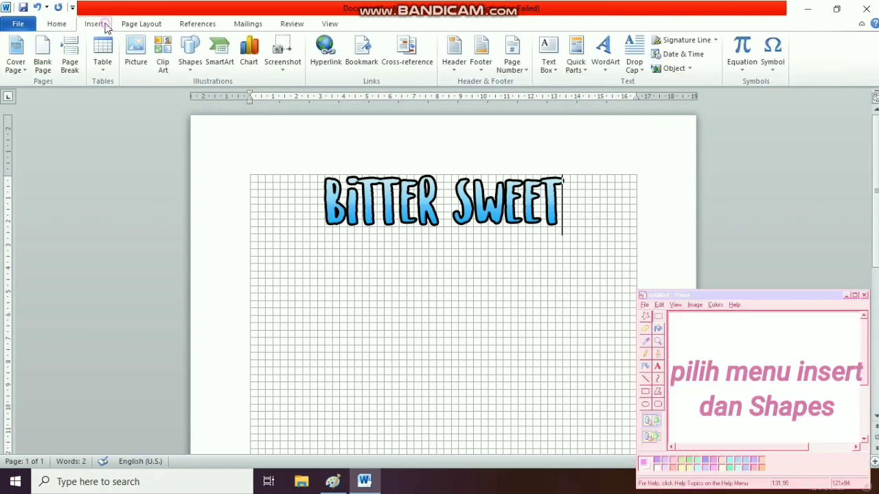
left_click(191, 58)
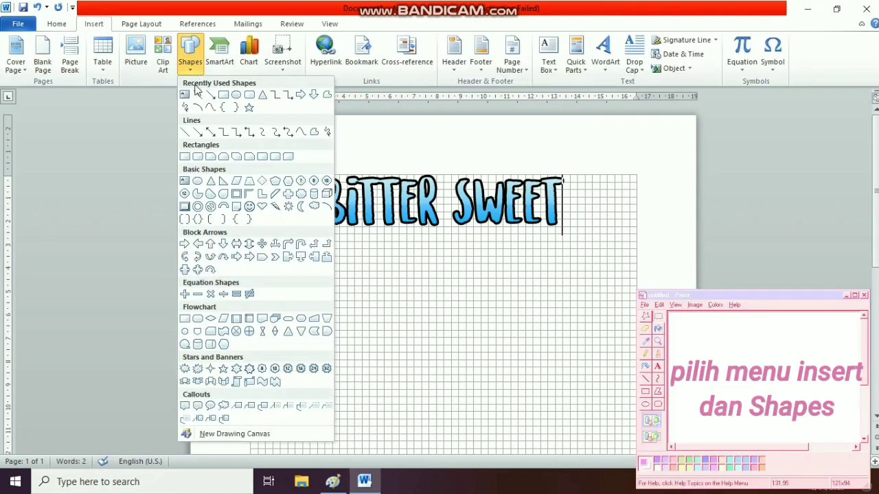
left_click(198, 95)
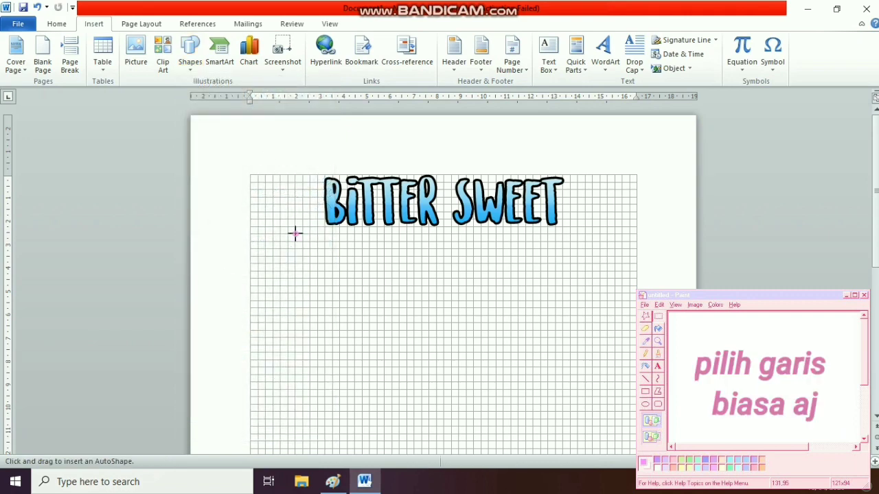
left_click_drag(296, 233, 355, 293)
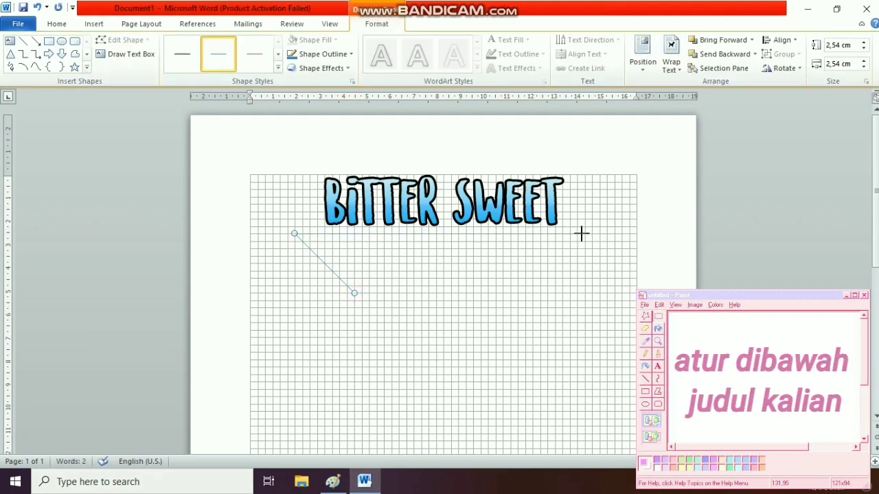
left_click_drag(577, 234, 578, 235)
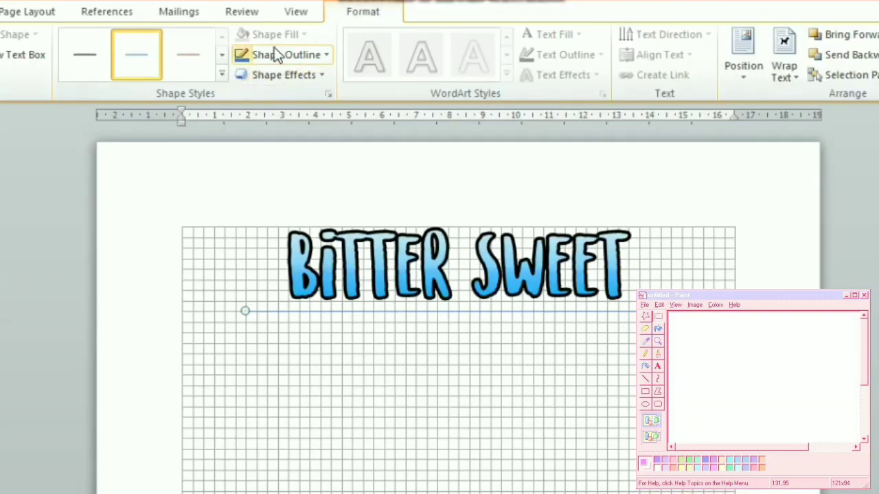
Give the underline a 6 pt weight and a dark grey colour.
left_click(322, 53)
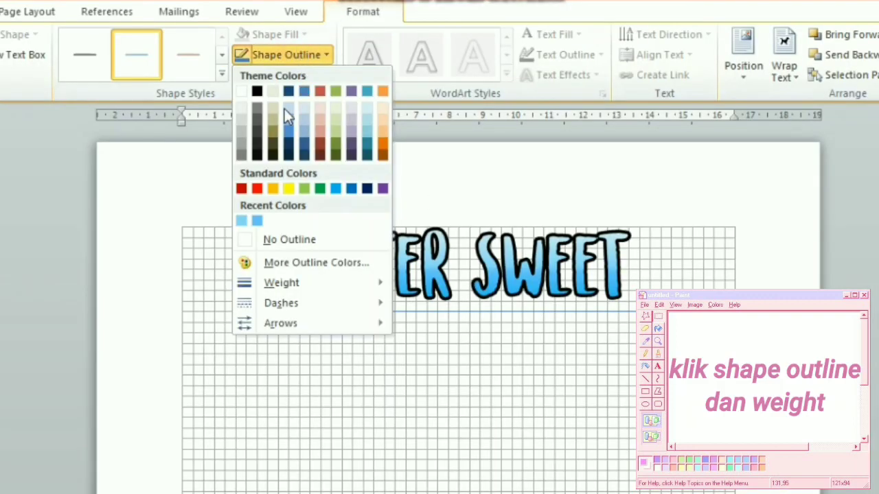
mouse_move(281, 282)
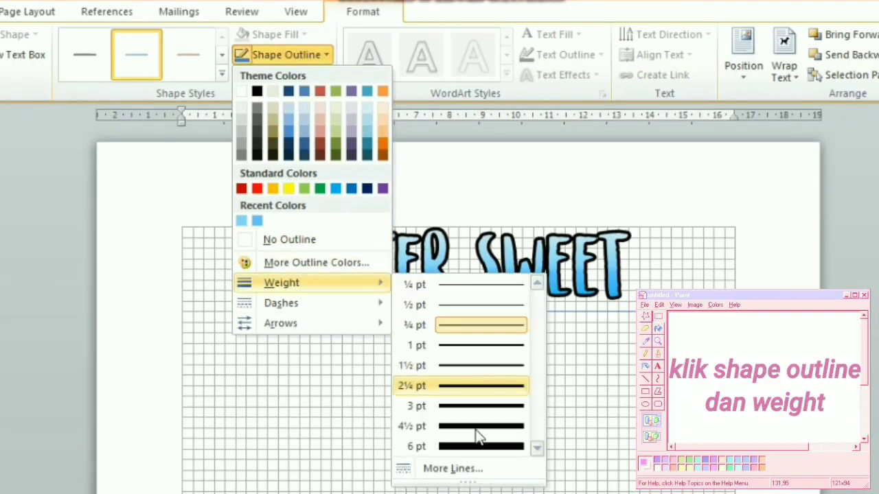
left_click(481, 447)
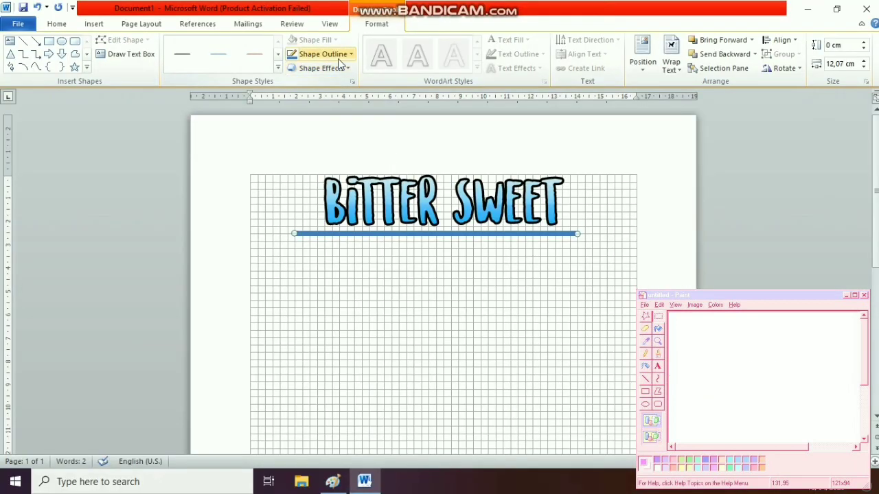
left_click(340, 61)
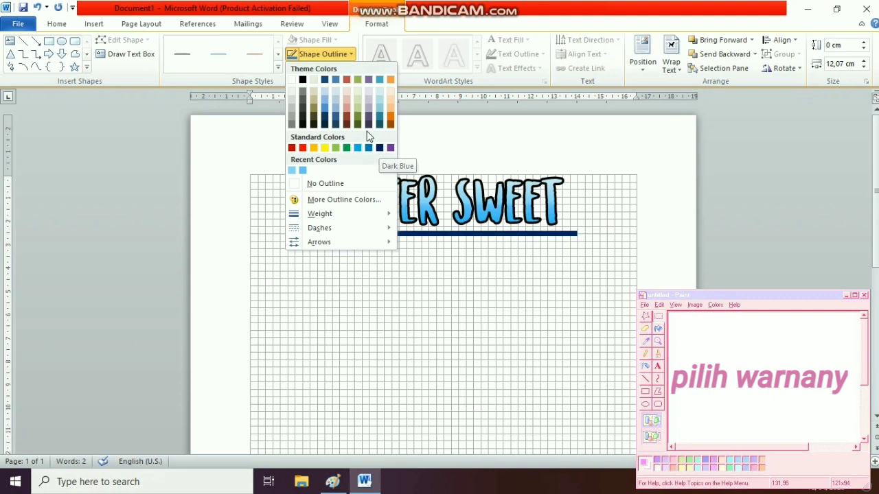
left_click(307, 113)
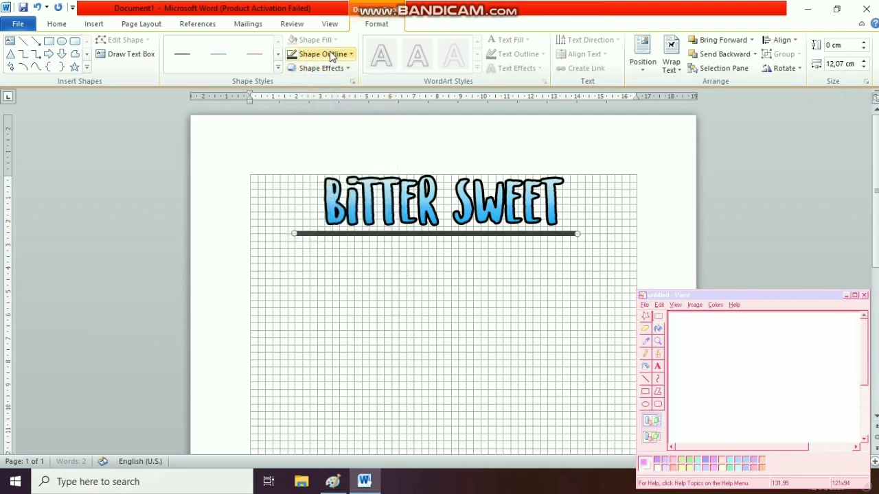
left_click(330, 54)
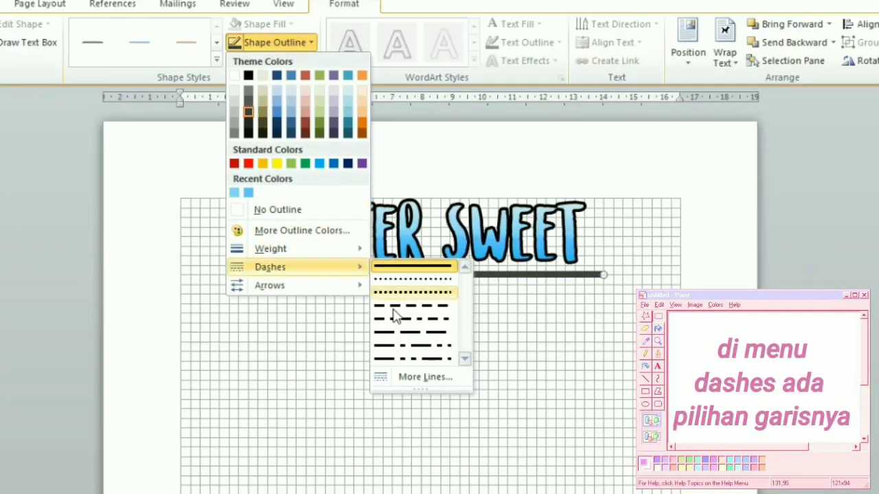
mouse_move(270, 267)
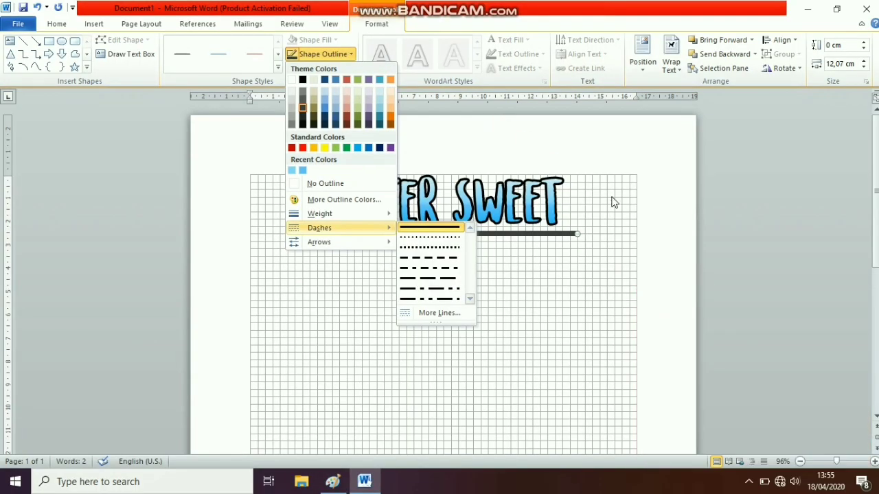
left_click(613, 197)
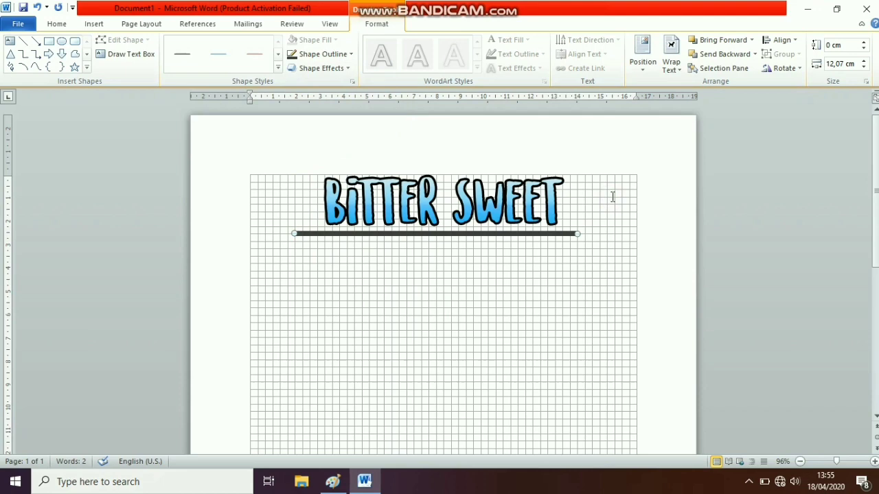
left_click(654, 247)
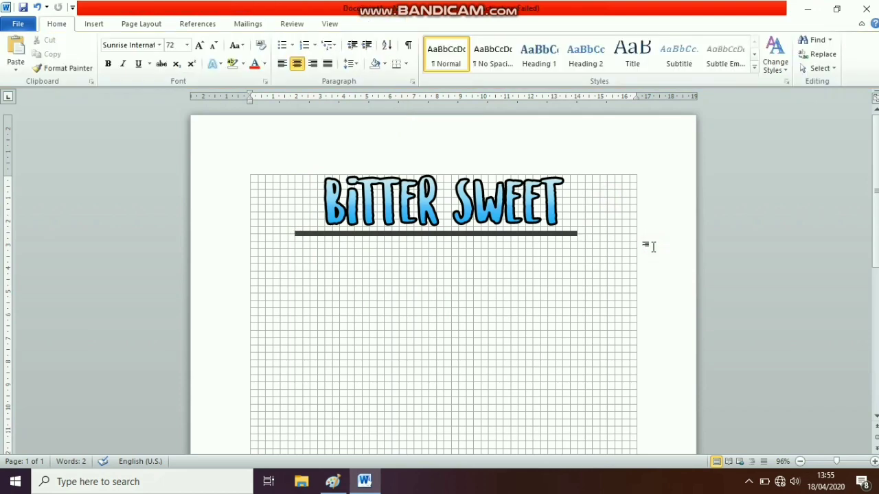
left_click(572, 234)
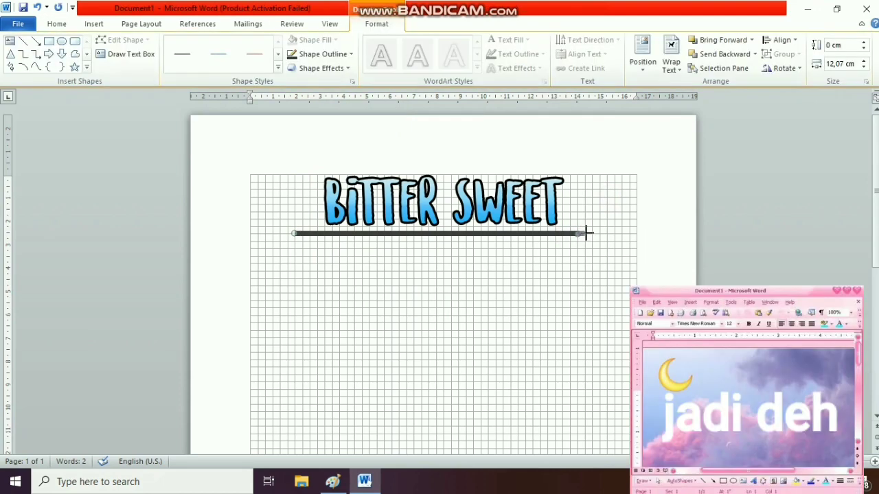